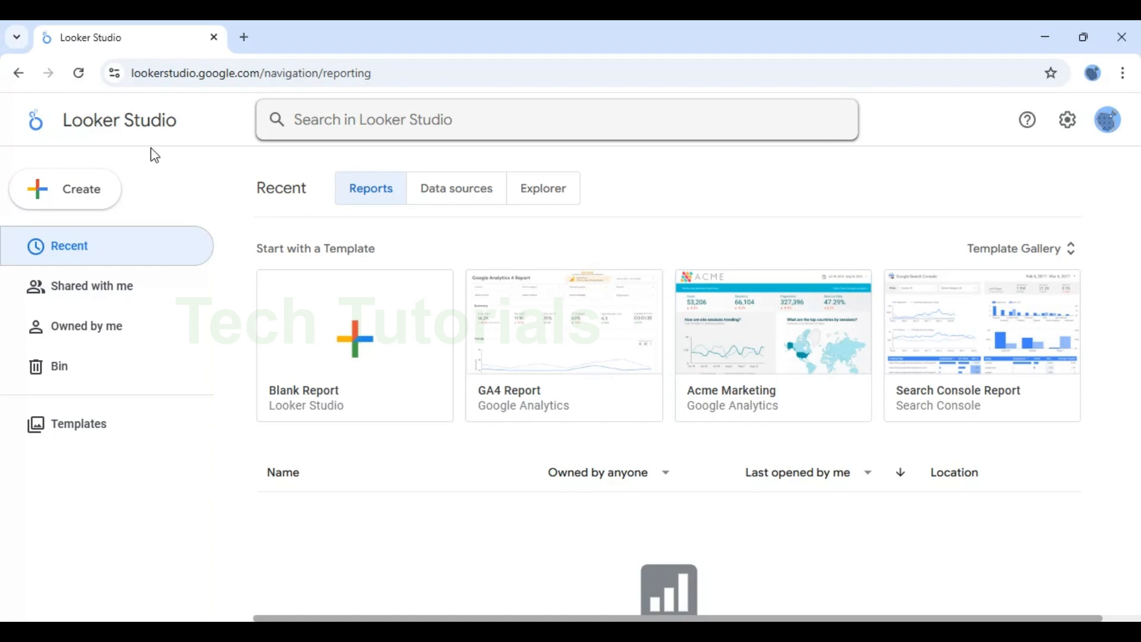
# Step: Create a new report and add the existing Adidas US Sales - Data Sales Adidas data source to it
pyautogui.click(88, 192)
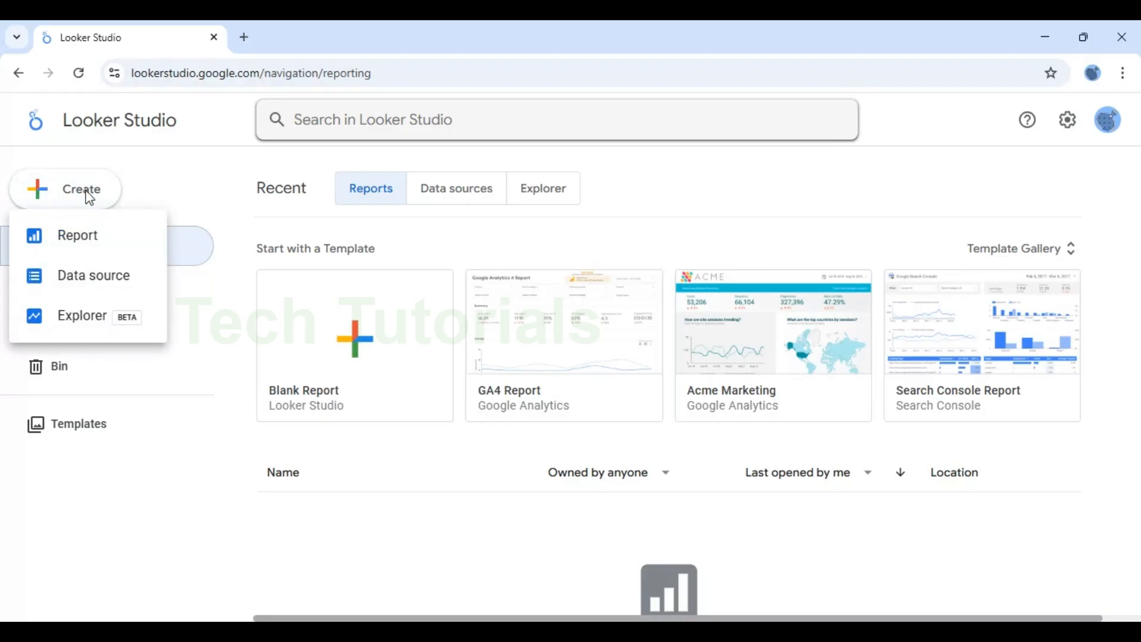
pyautogui.click(79, 235)
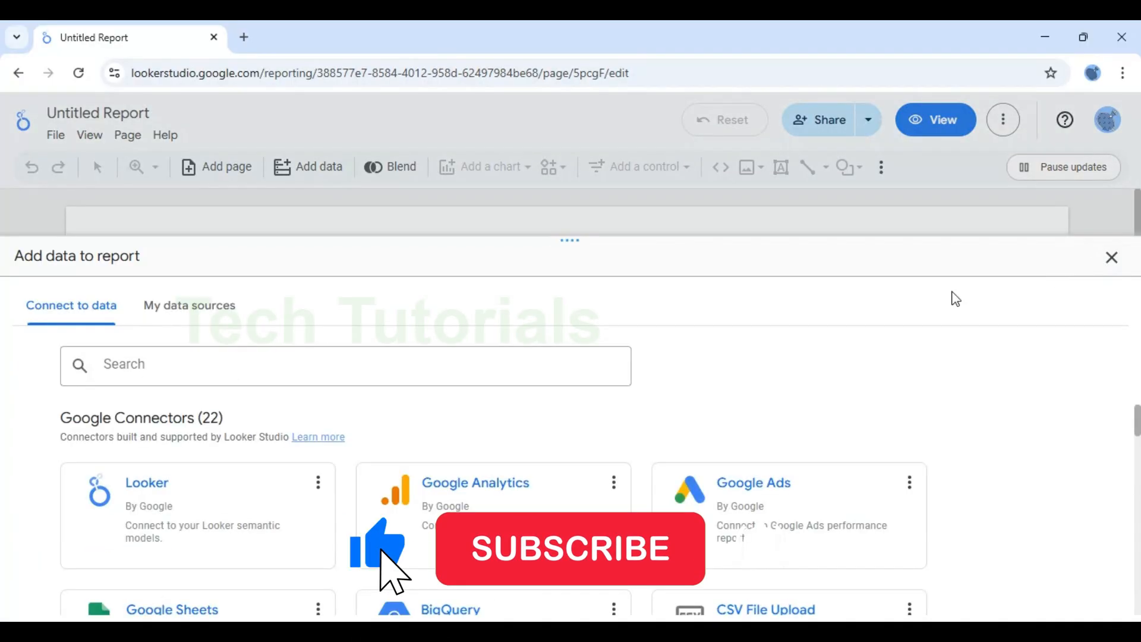
pyautogui.click(173, 316)
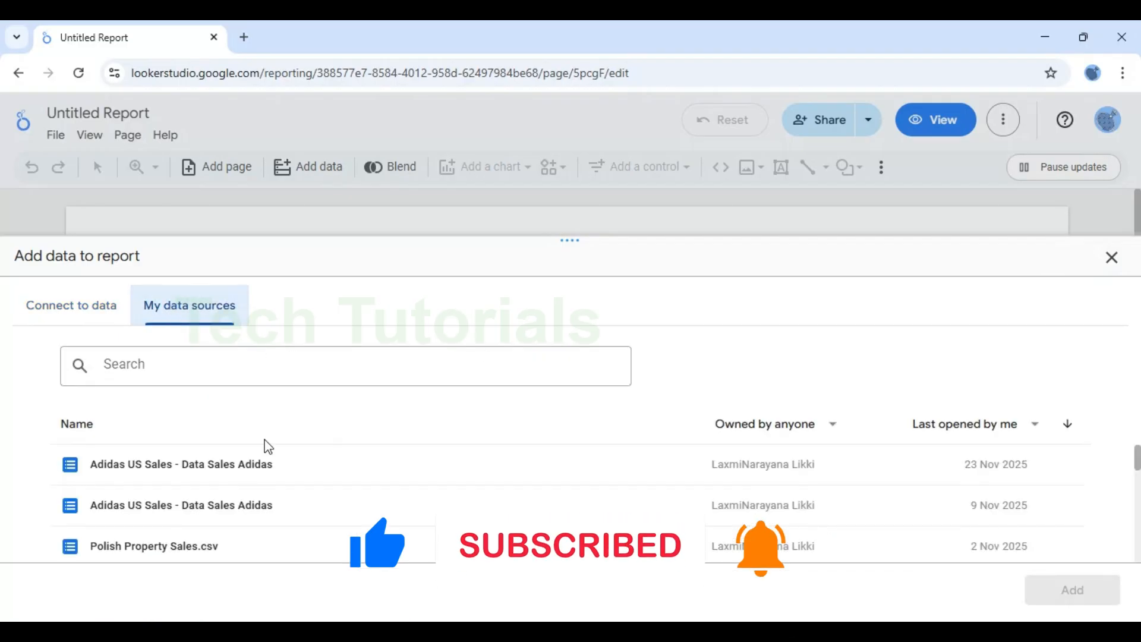
pyautogui.click(186, 472)
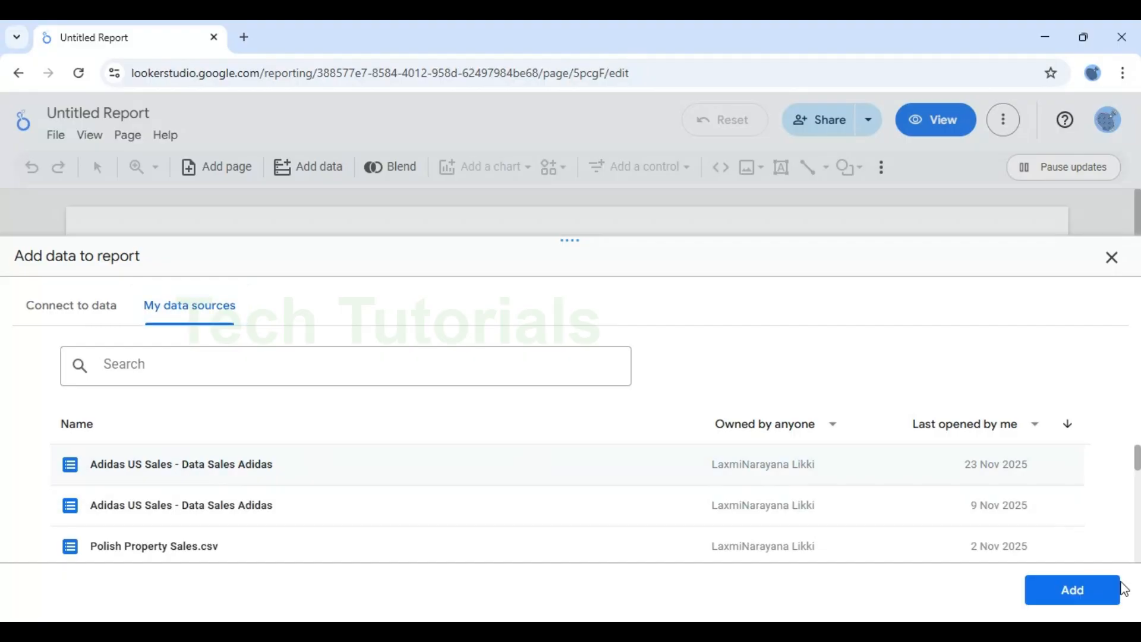
pyautogui.click(1073, 589)
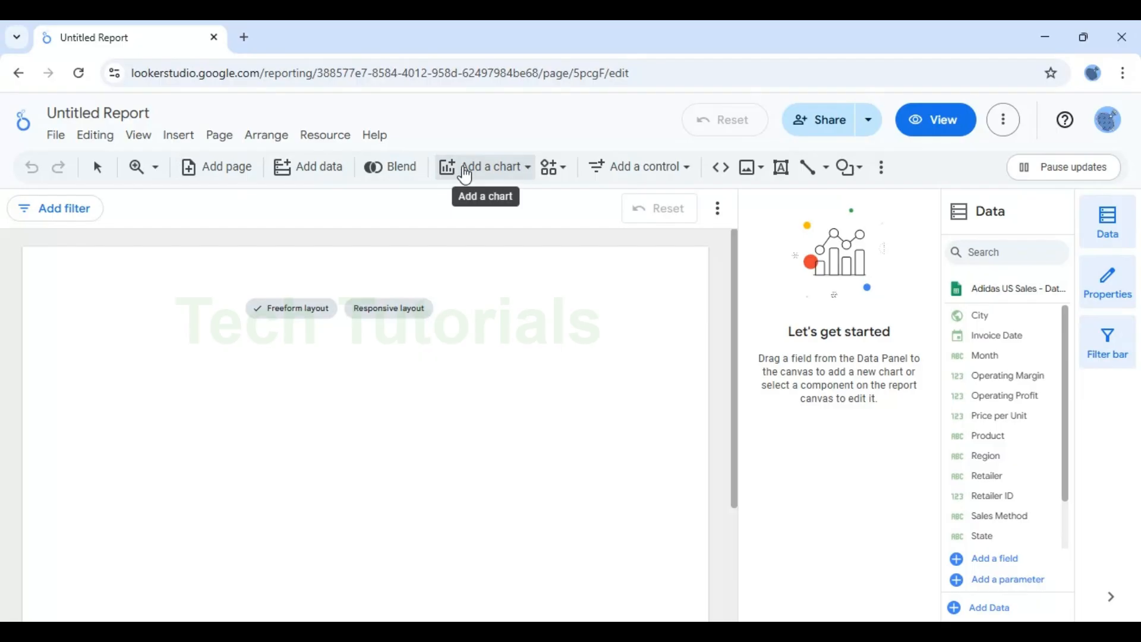
# Step: Insert a plain table chart onto the report canvas
pyautogui.click(527, 173)
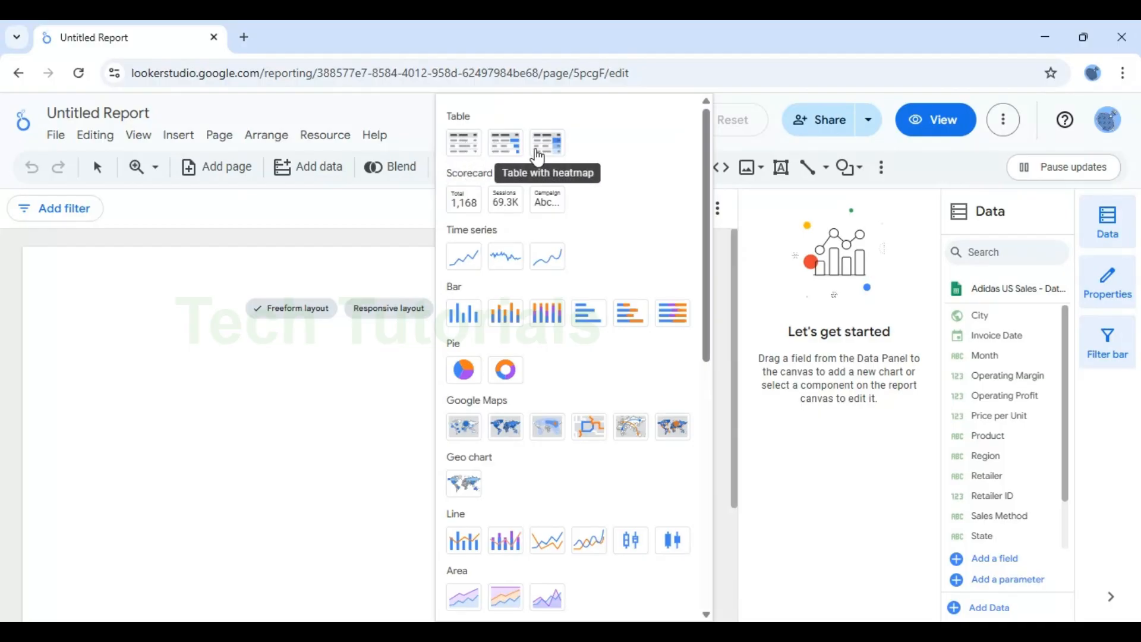
pyautogui.click(474, 154)
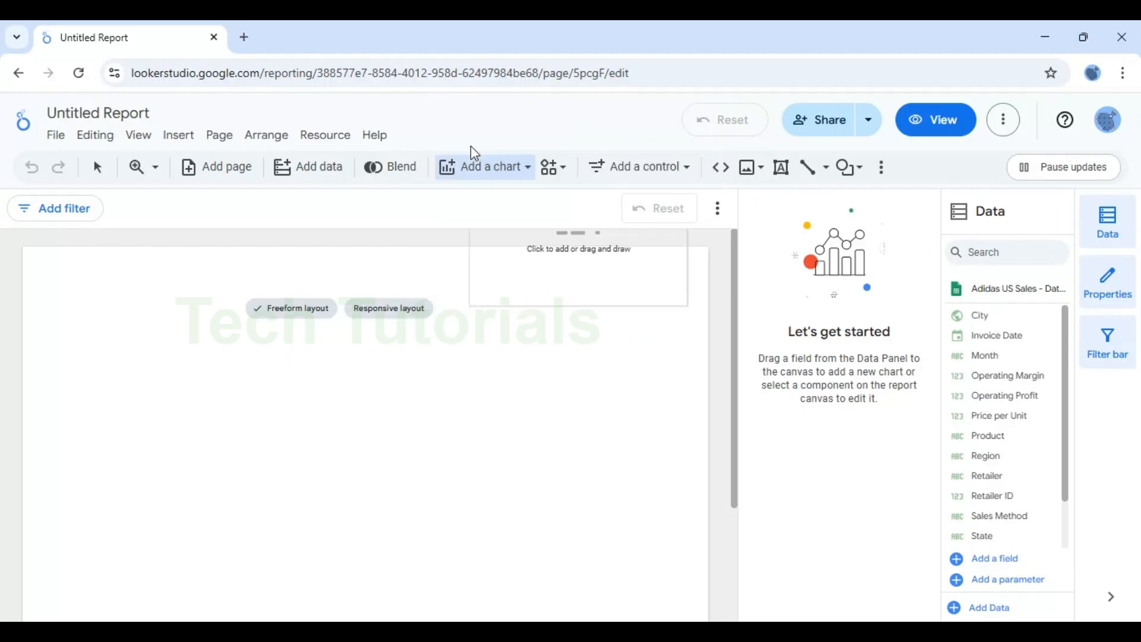
pyautogui.click(232, 360)
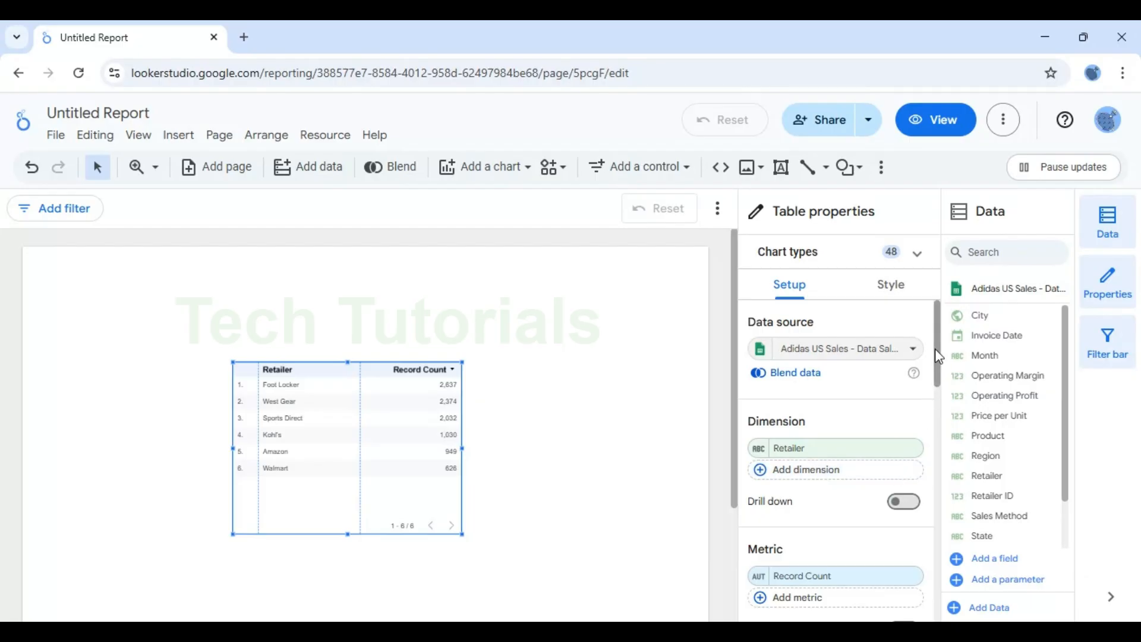
# Step: Set the table's metric to Total Sales and its dimension to Region
pyautogui.moveTo(939, 353); pyautogui.dragTo(938, 379)
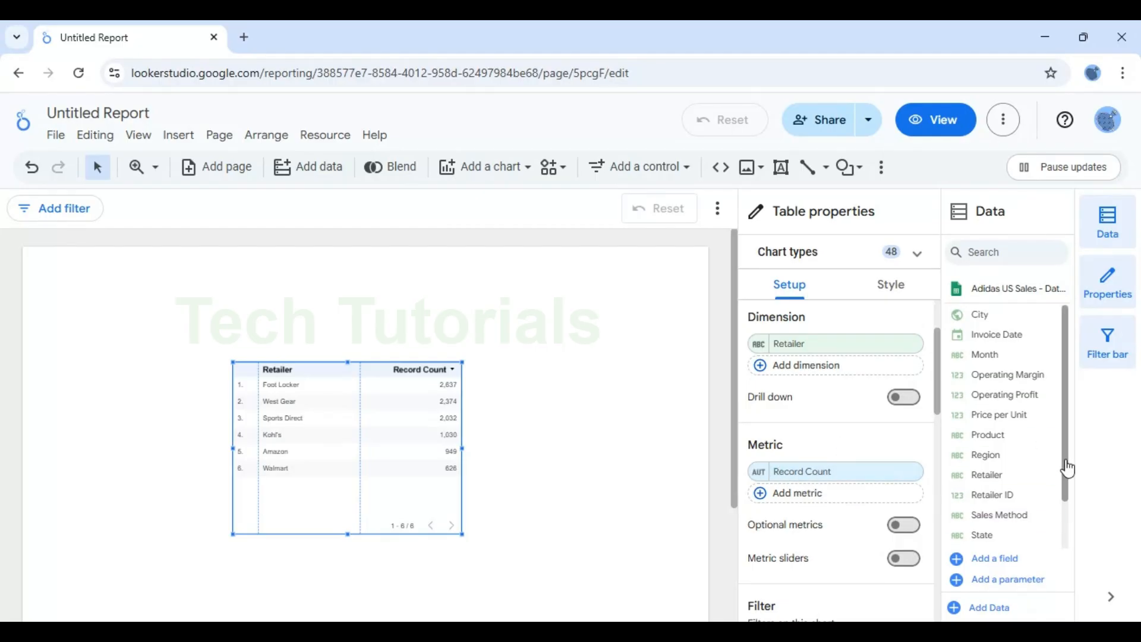
pyautogui.moveTo(1068, 468); pyautogui.dragTo(1070, 539)
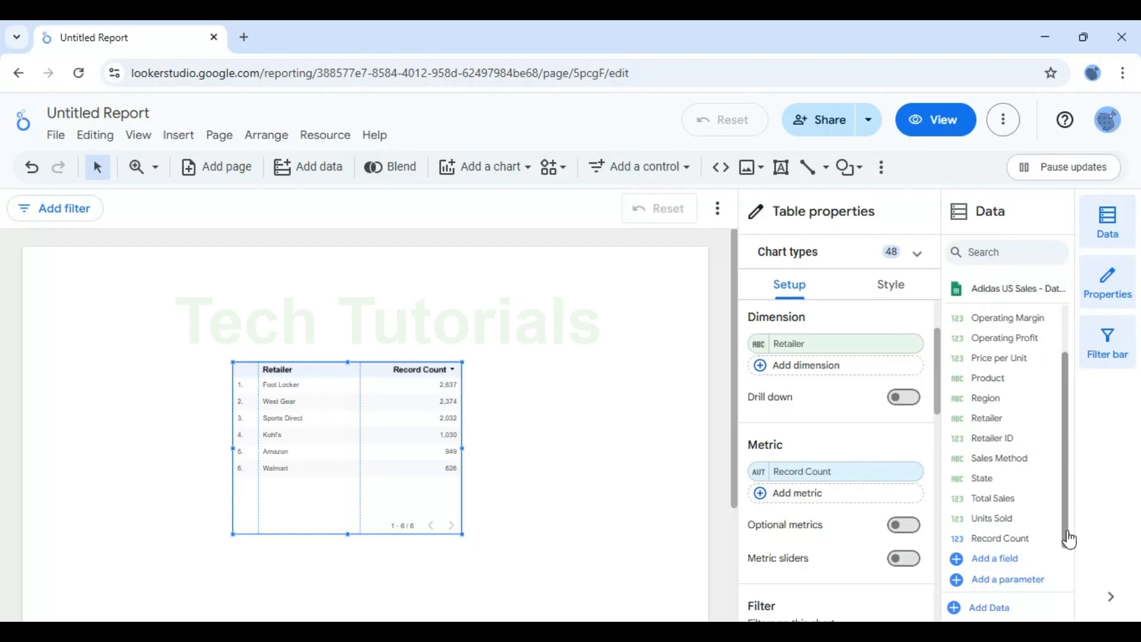
pyautogui.moveTo(1005, 500); pyautogui.dragTo(862, 476)
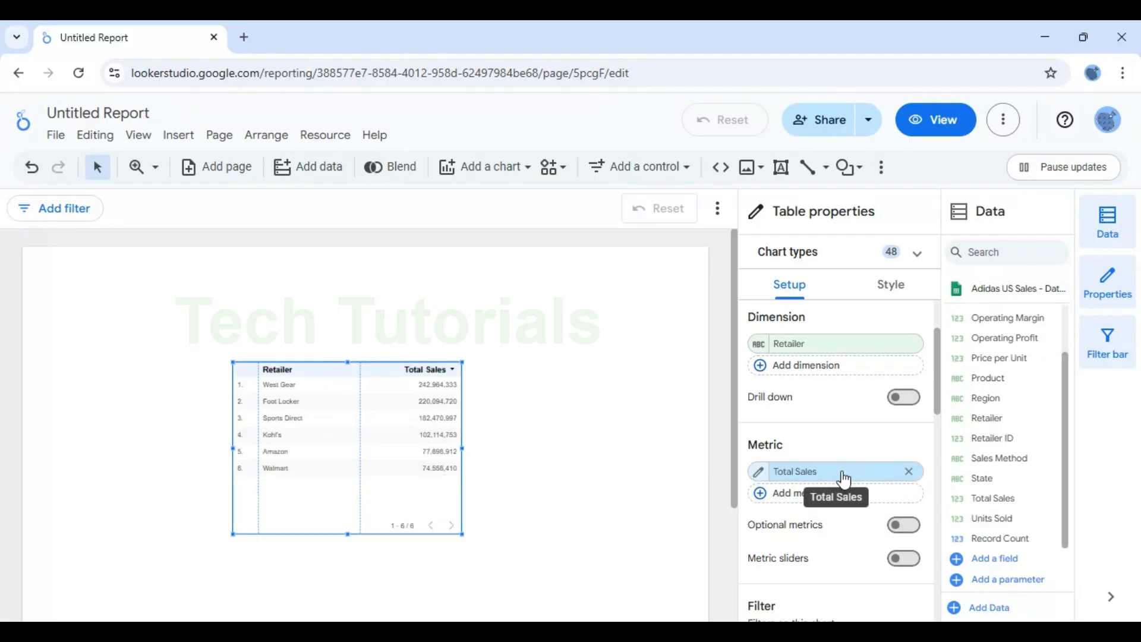
pyautogui.moveTo(994, 399); pyautogui.dragTo(815, 341)
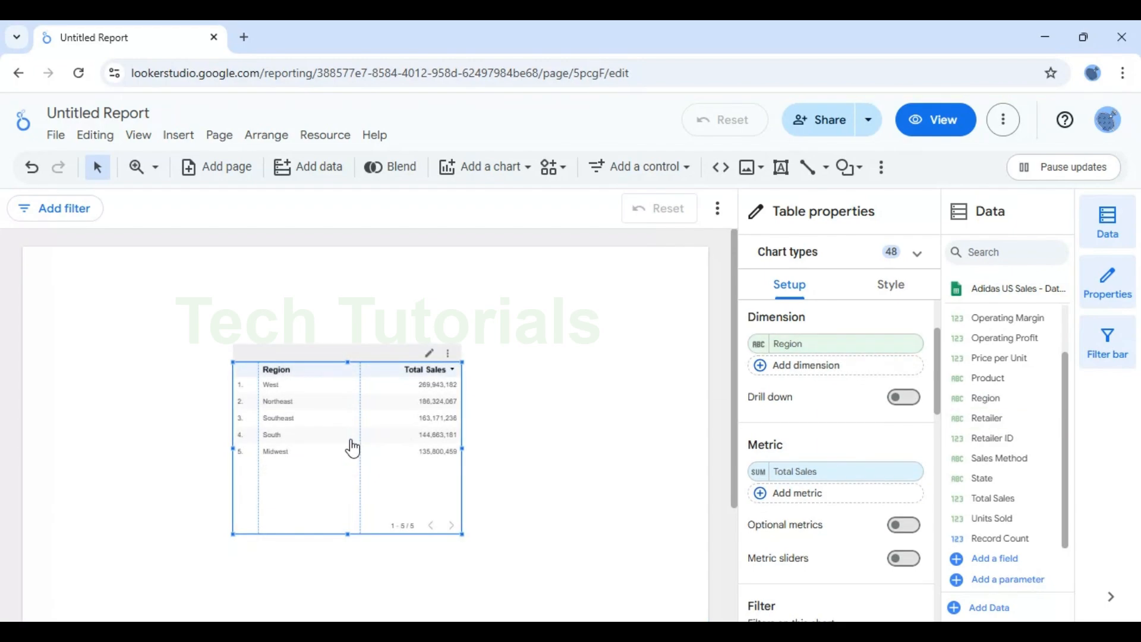
# Step: Move the table higher on the page and widen it
pyautogui.moveTo(349, 444); pyautogui.dragTo(338, 396)
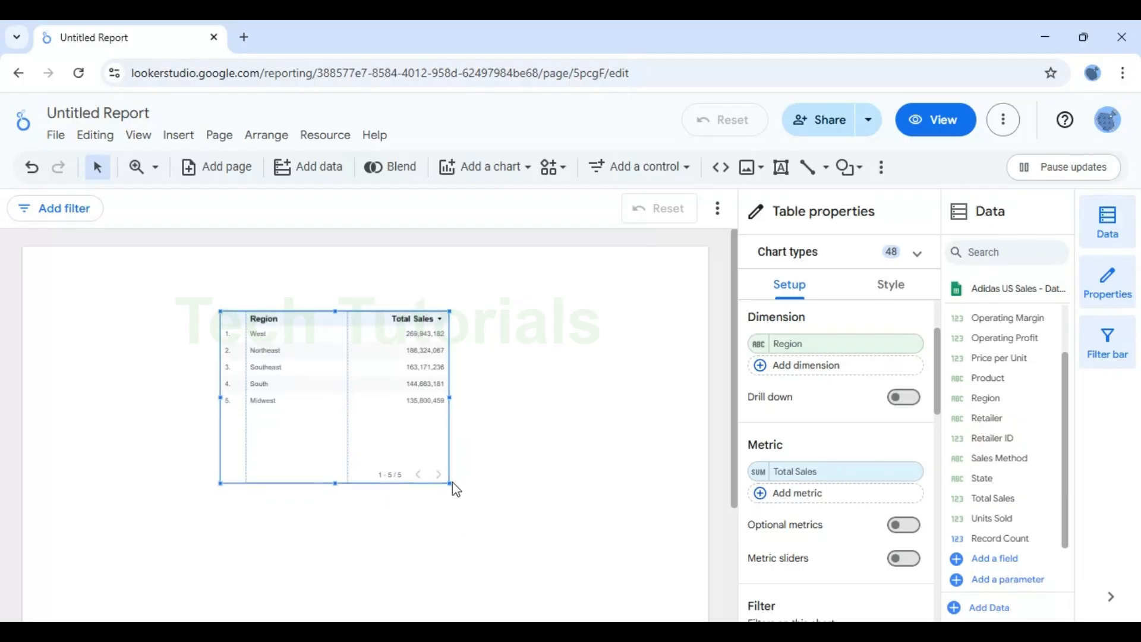
pyautogui.moveTo(449, 482); pyautogui.dragTo(569, 485)
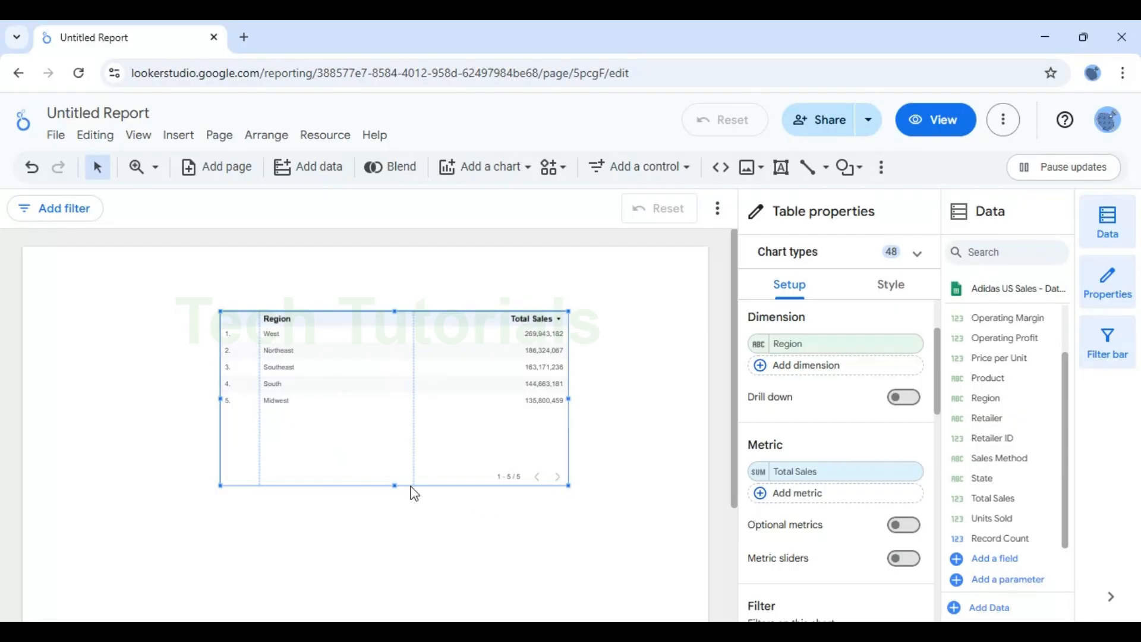
pyautogui.moveTo(415, 378); pyautogui.dragTo(387, 352)
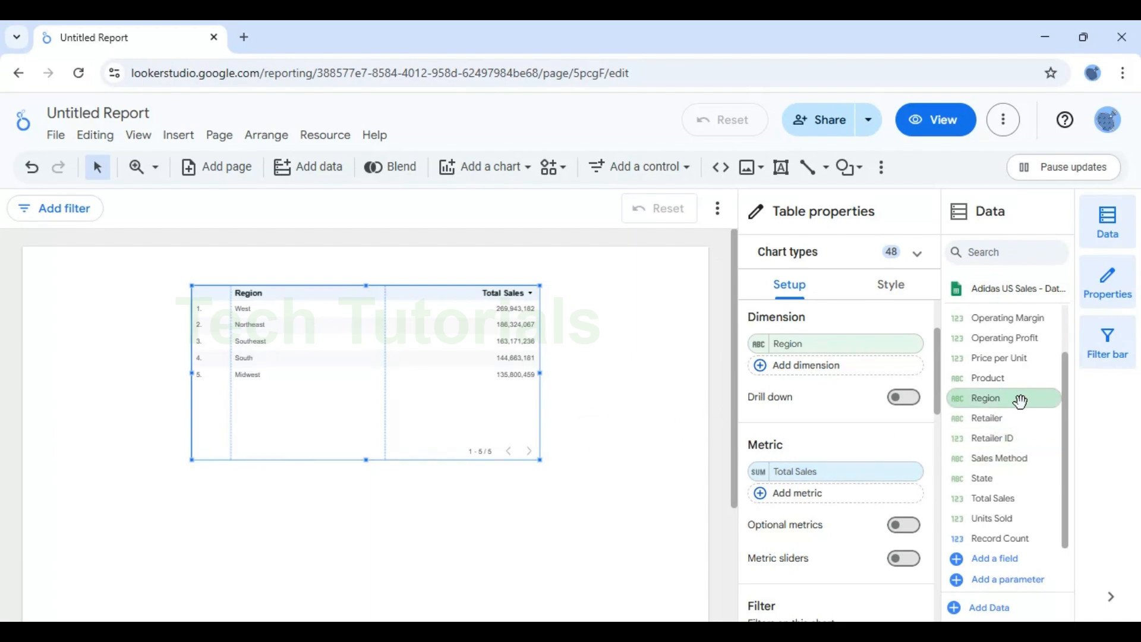
# Step: Add Product as a second dimension, ordered after Region
pyautogui.moveTo(982, 379); pyautogui.dragTo(858, 374)
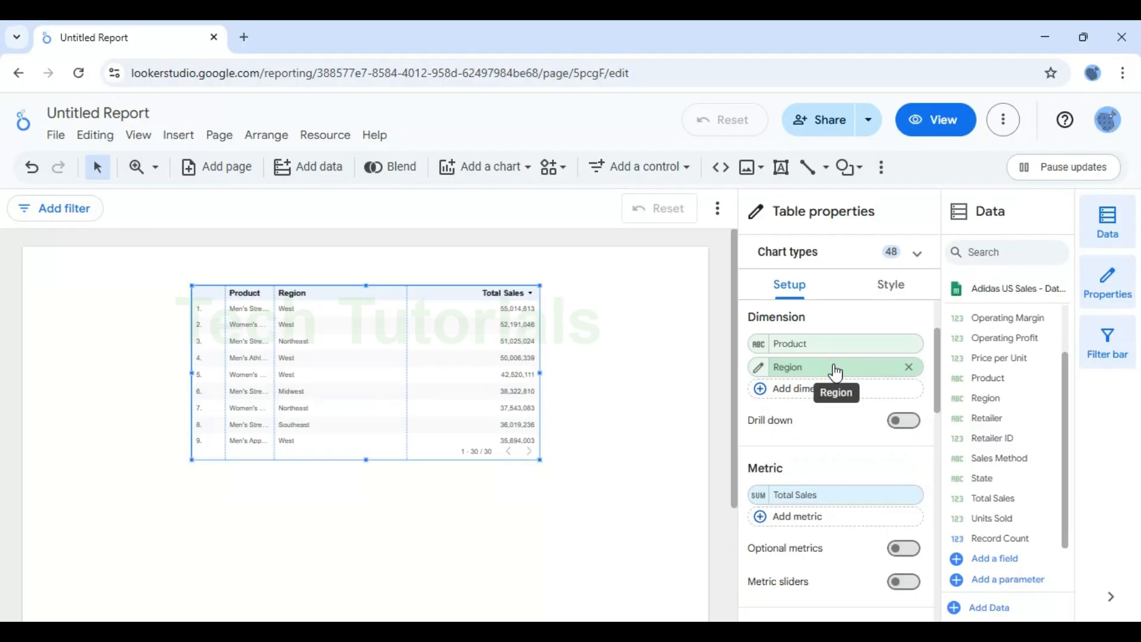
pyautogui.moveTo(801, 374); pyautogui.dragTo(805, 336)
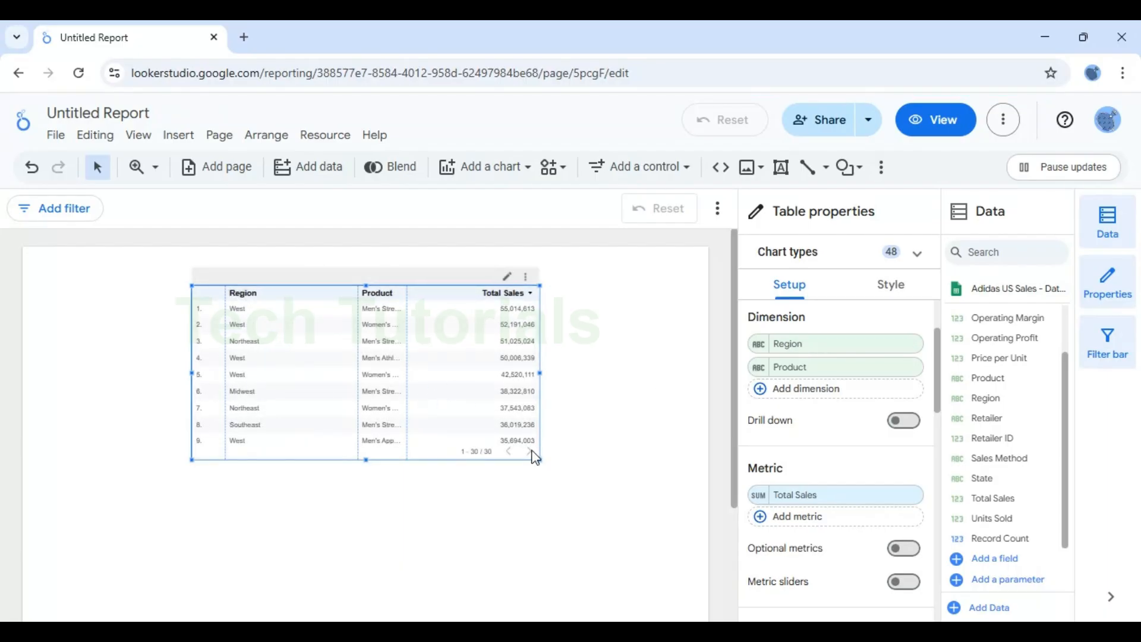
# Step: Enlarge the table and auto-fit the Product column width
pyautogui.moveTo(540, 459); pyautogui.dragTo(608, 487)
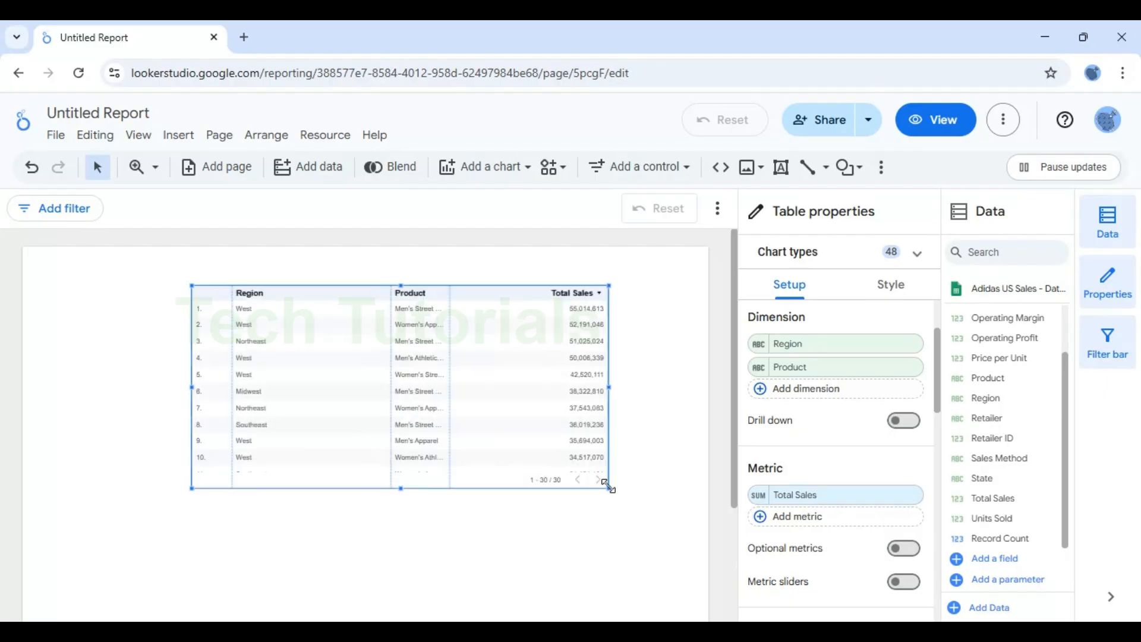
pyautogui.doubleClick(450, 307)
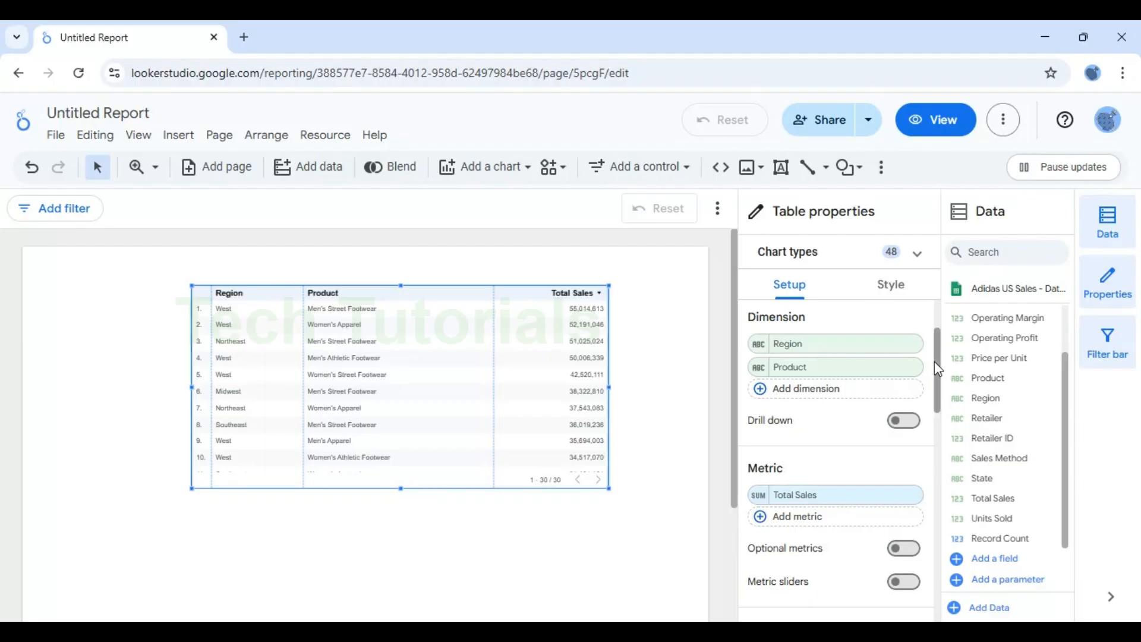
# Step: Set the table's pagination to 20 rows per page
pyautogui.moveTo(937, 360); pyautogui.dragTo(938, 499)
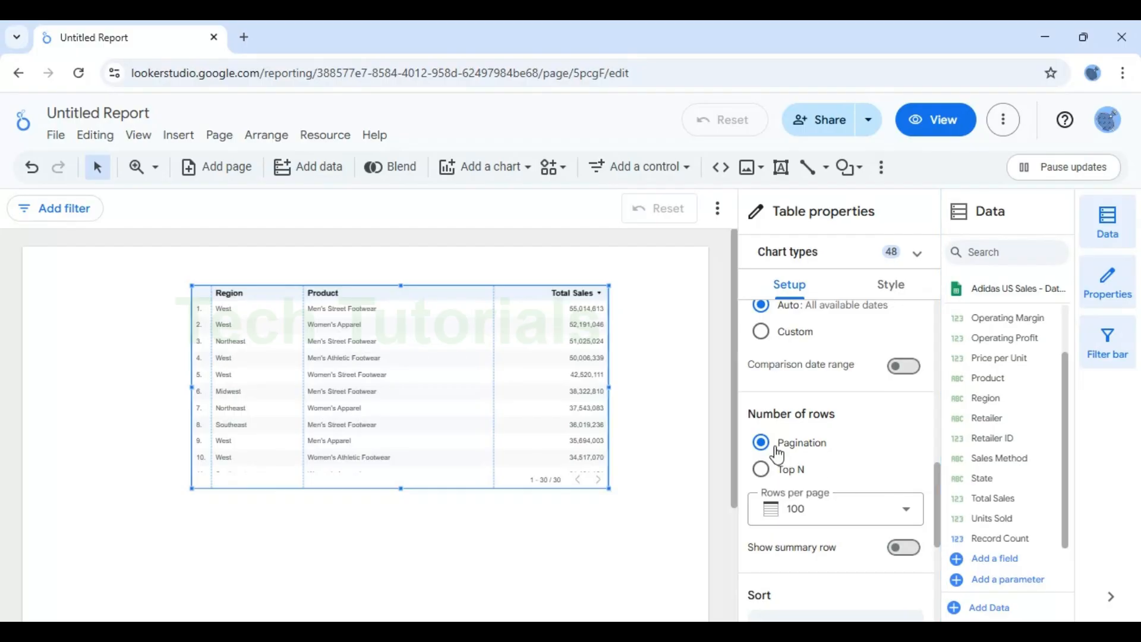
pyautogui.click(839, 506)
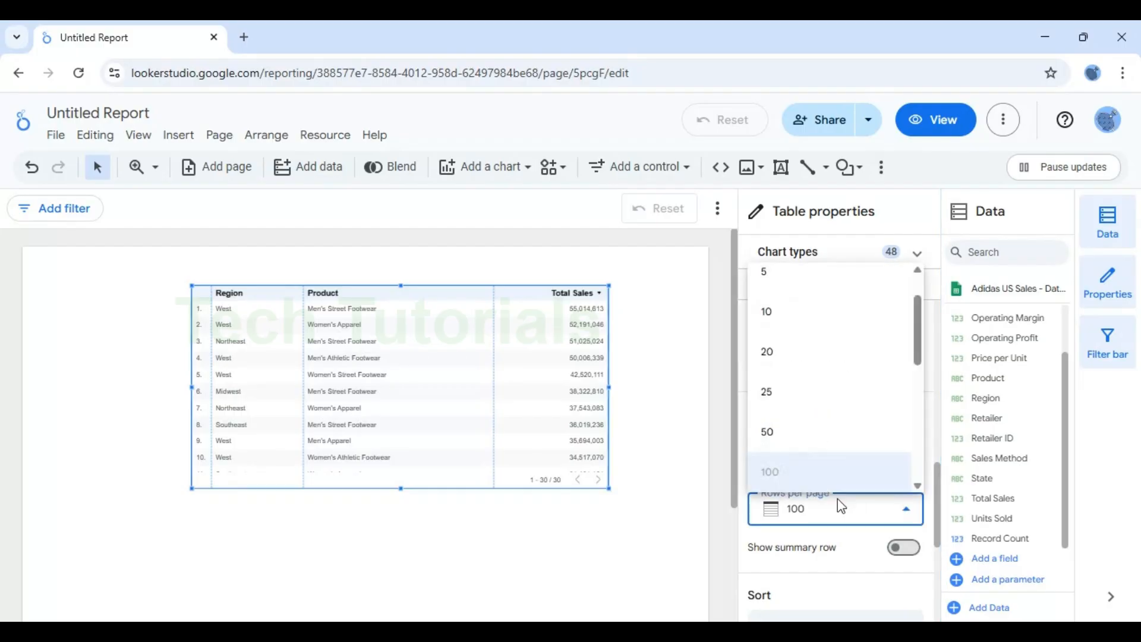
pyautogui.click(776, 357)
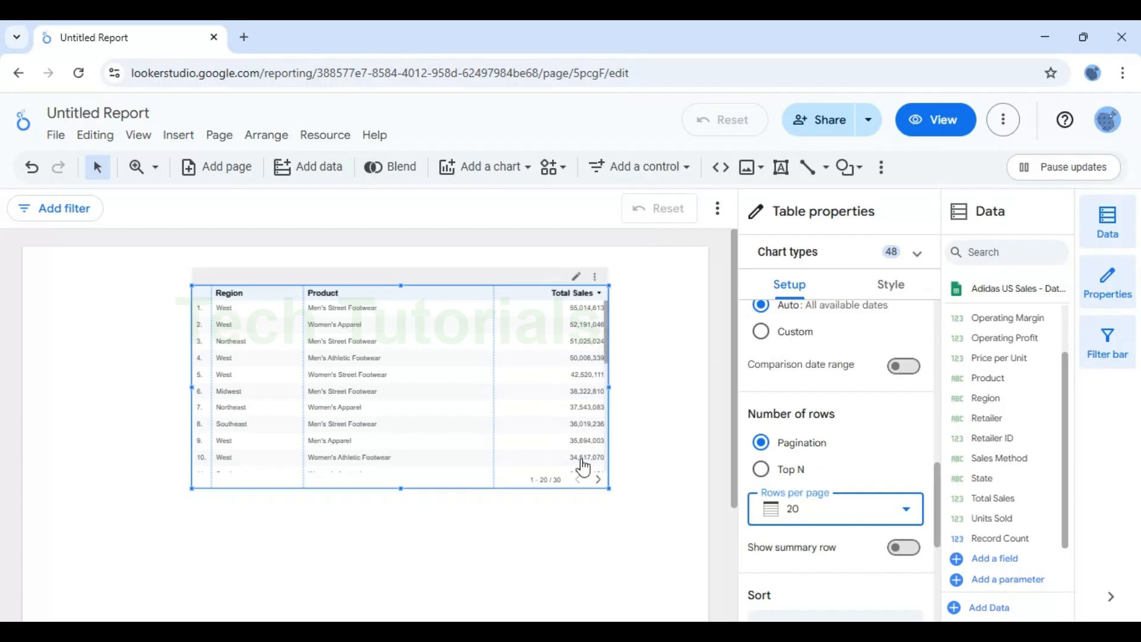
# Step: Make the table taller and move it up the page
pyautogui.moveTo(403, 491); pyautogui.dragTo(401, 520)
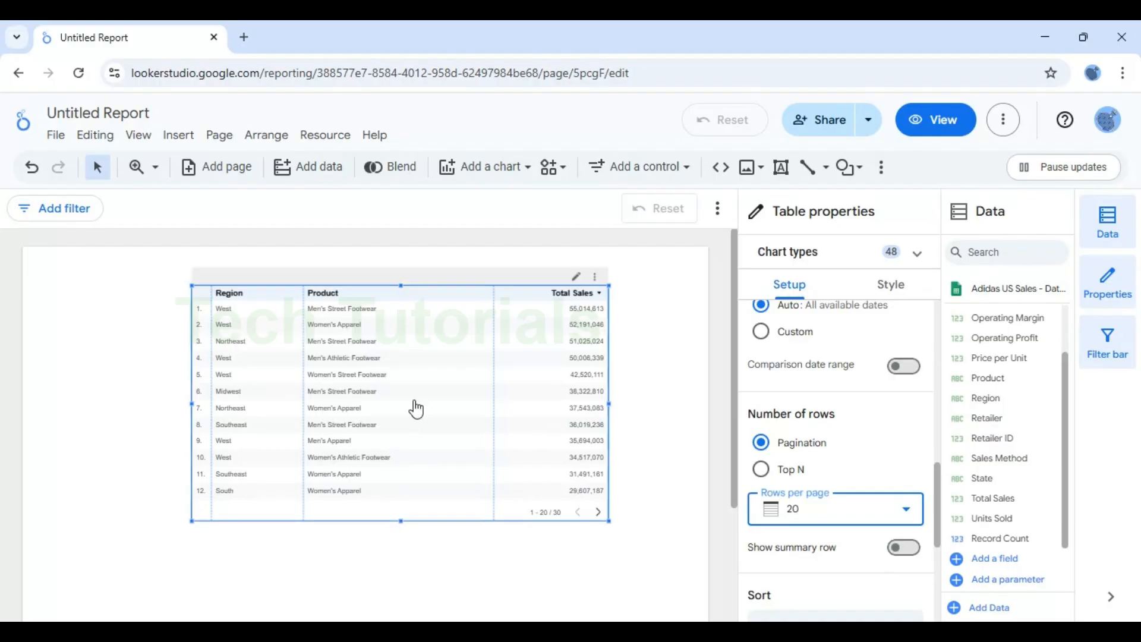
pyautogui.moveTo(401, 285); pyautogui.dragTo(399, 256)
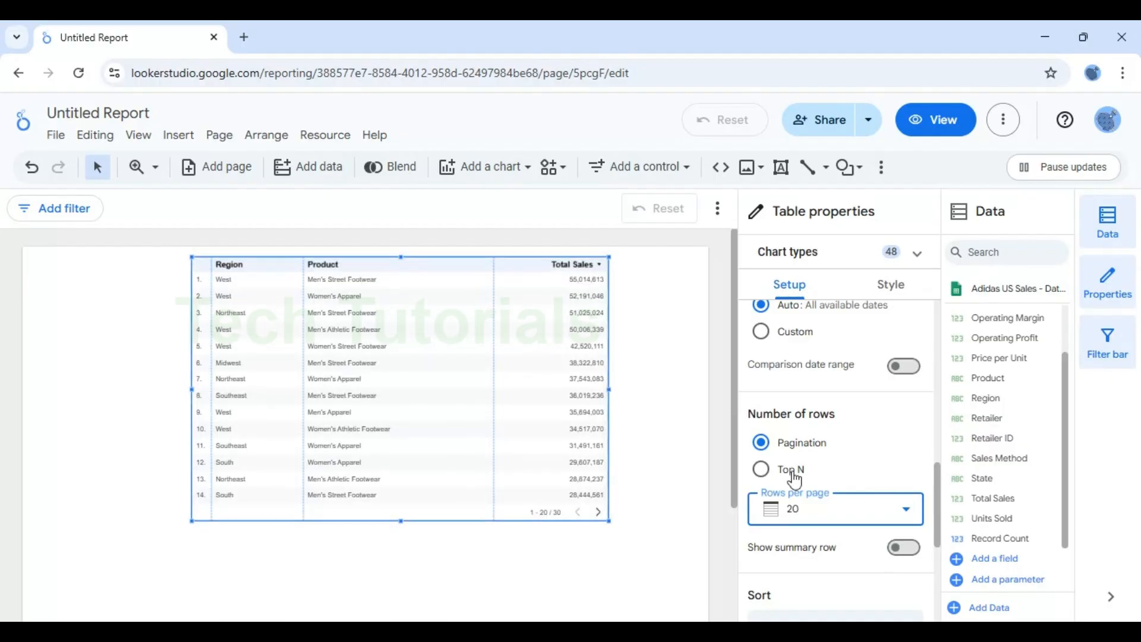
# Step: Switch the number of rows to Top N and limit it to 5 top rows
pyautogui.click(762, 471)
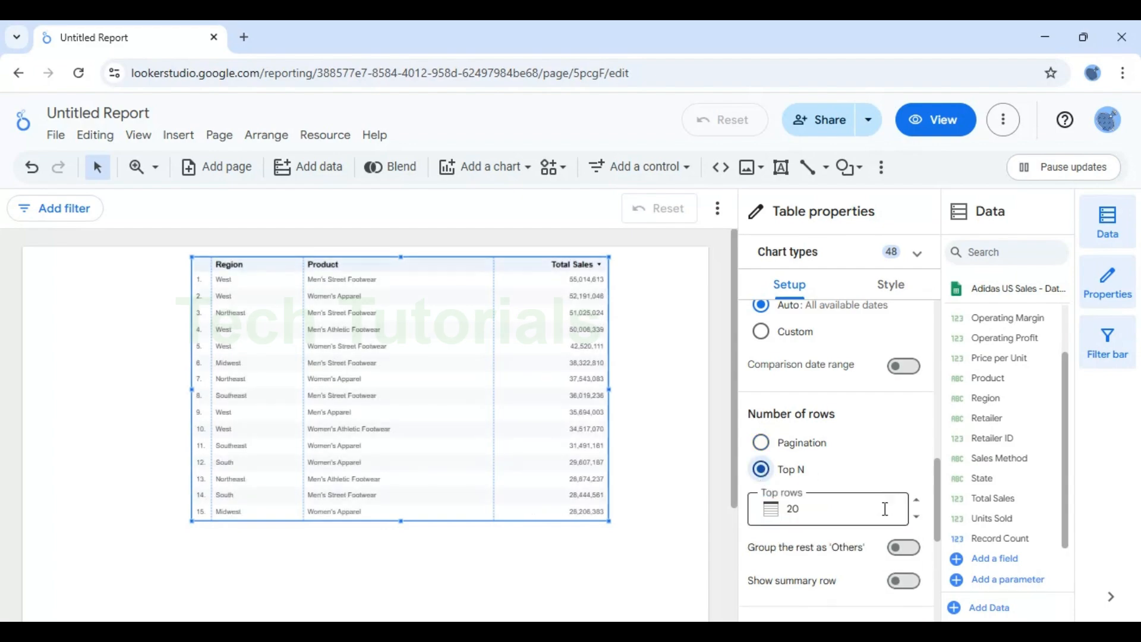
pyautogui.click(841, 503)
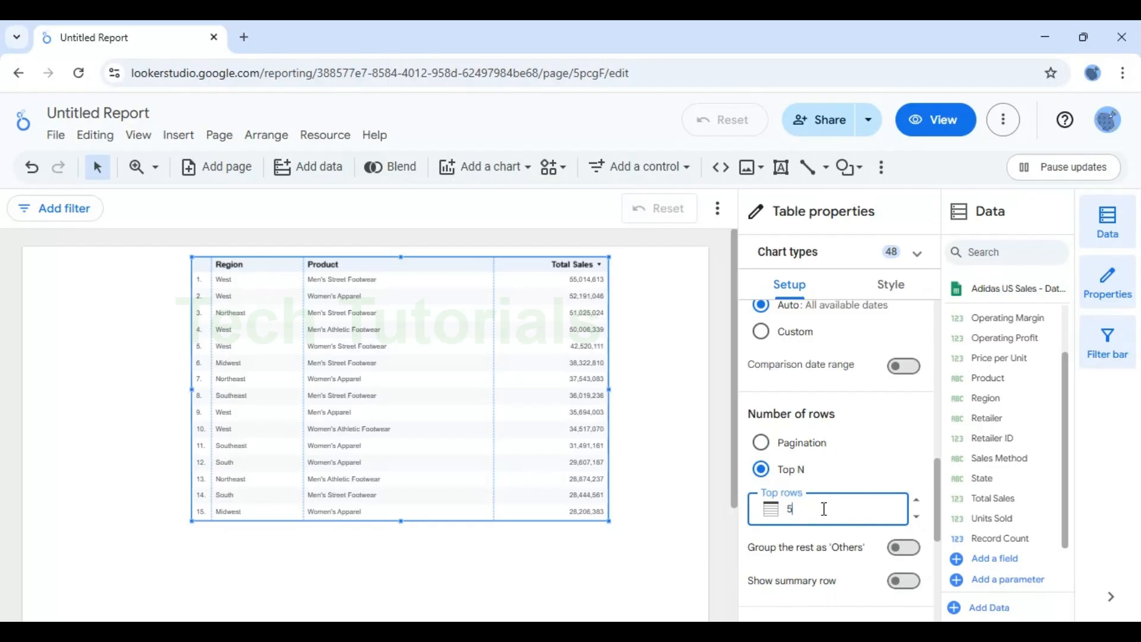
pyautogui.click(884, 462)
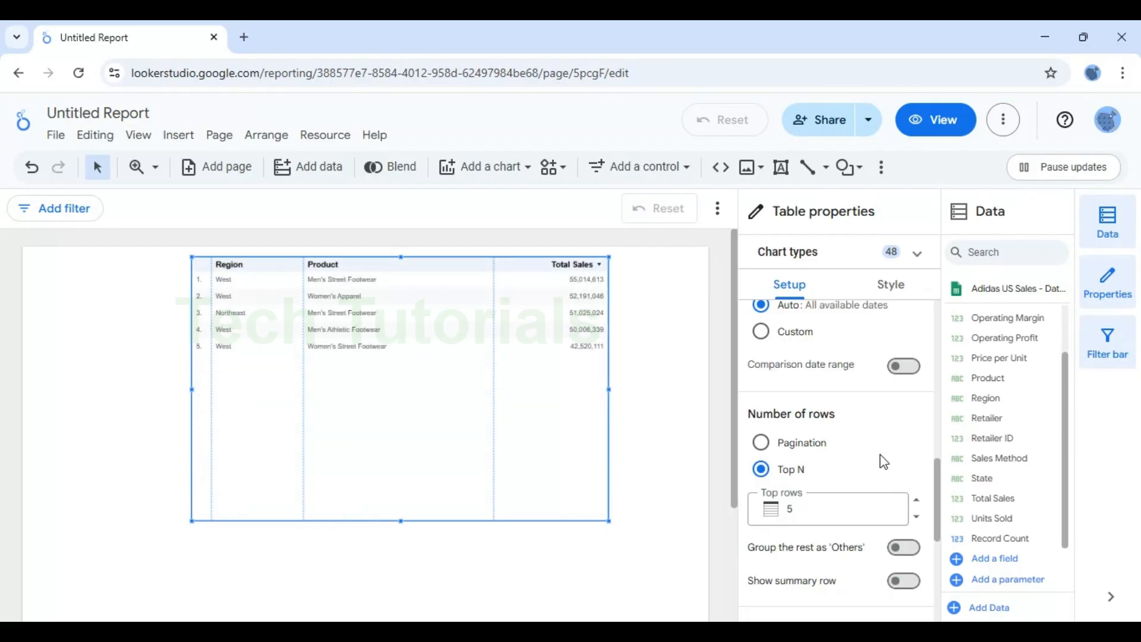
# Step: Sort the table by Total Sales in ascending order
pyautogui.scroll(-4, 942, 489)
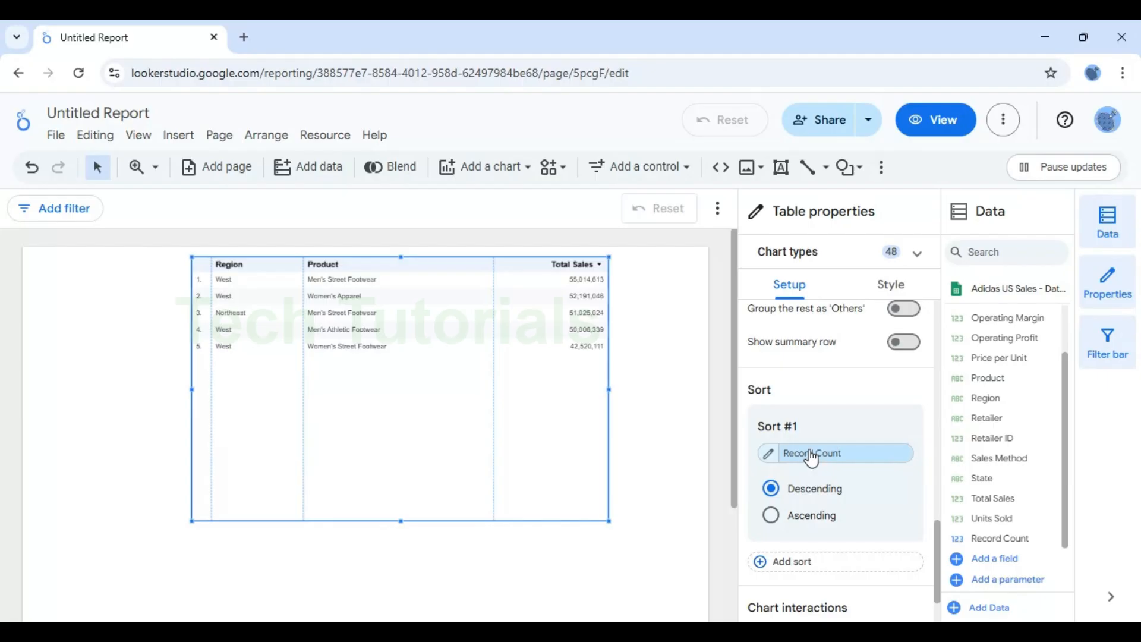
pyautogui.moveTo(994, 506); pyautogui.dragTo(829, 459)
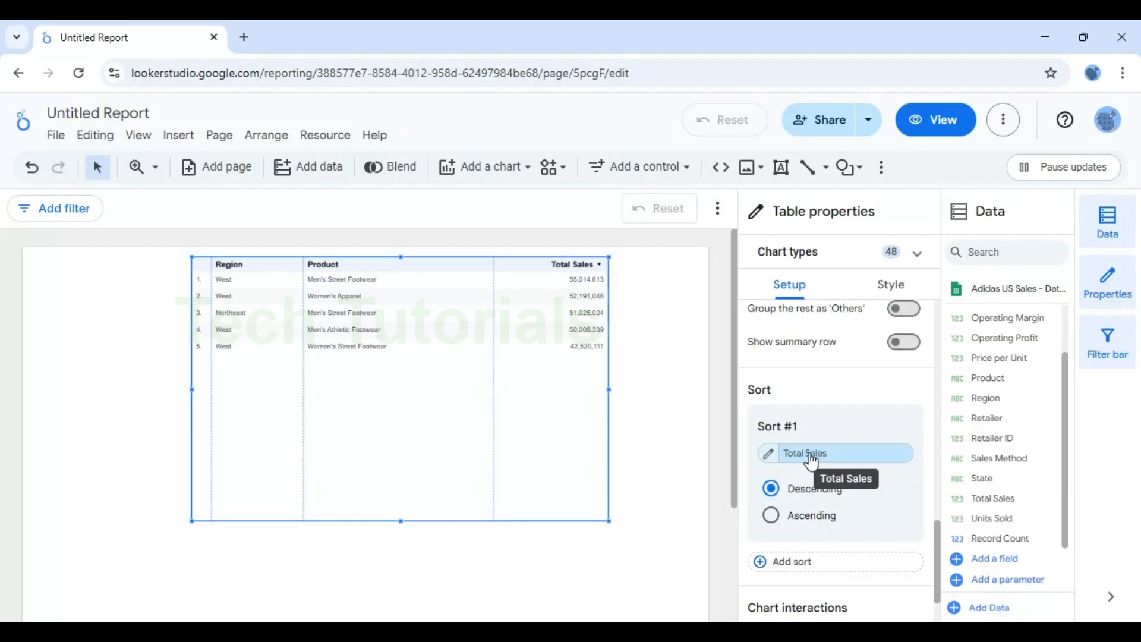
pyautogui.click(772, 517)
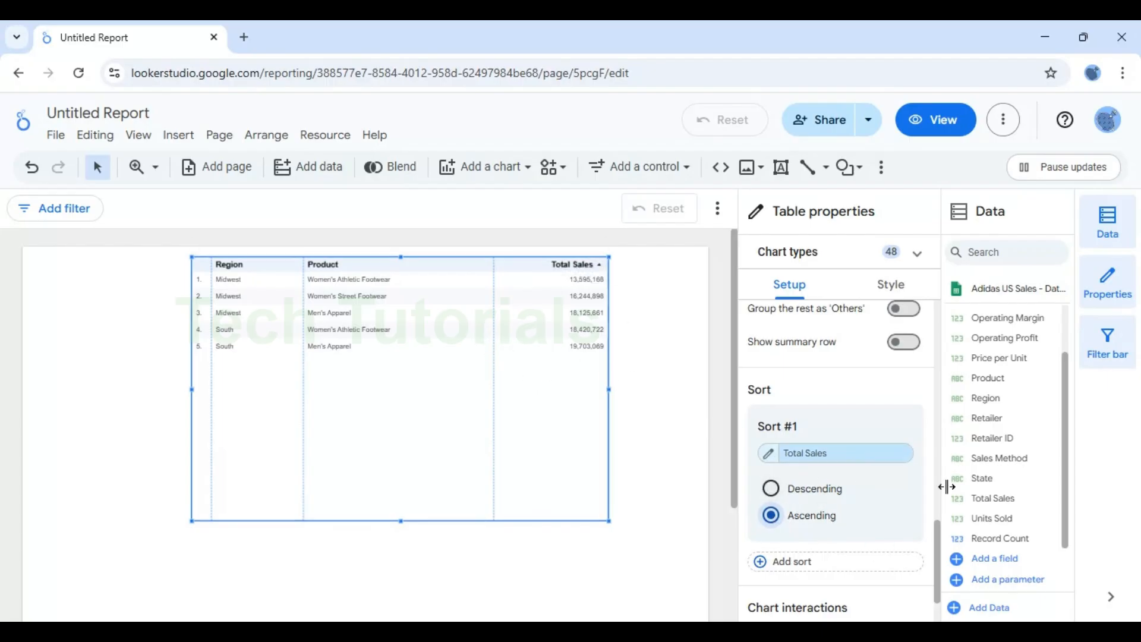
# Step: Switch the number of rows back to Pagination with 50 rows per page
pyautogui.moveTo(941, 556); pyautogui.dragTo(930, 503)
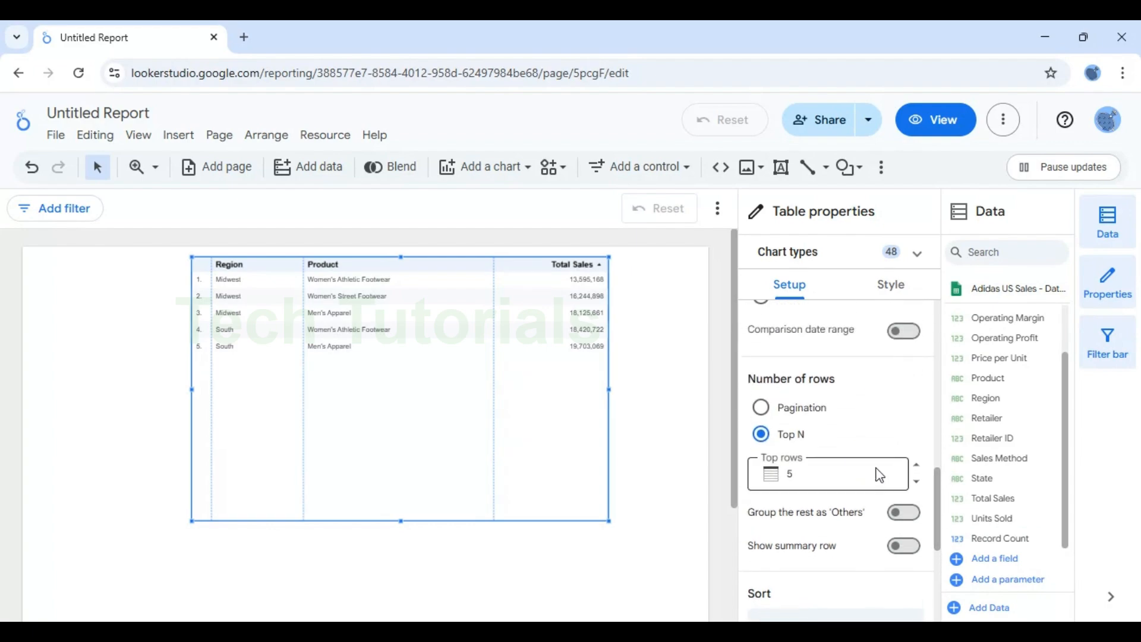
pyautogui.click(764, 412)
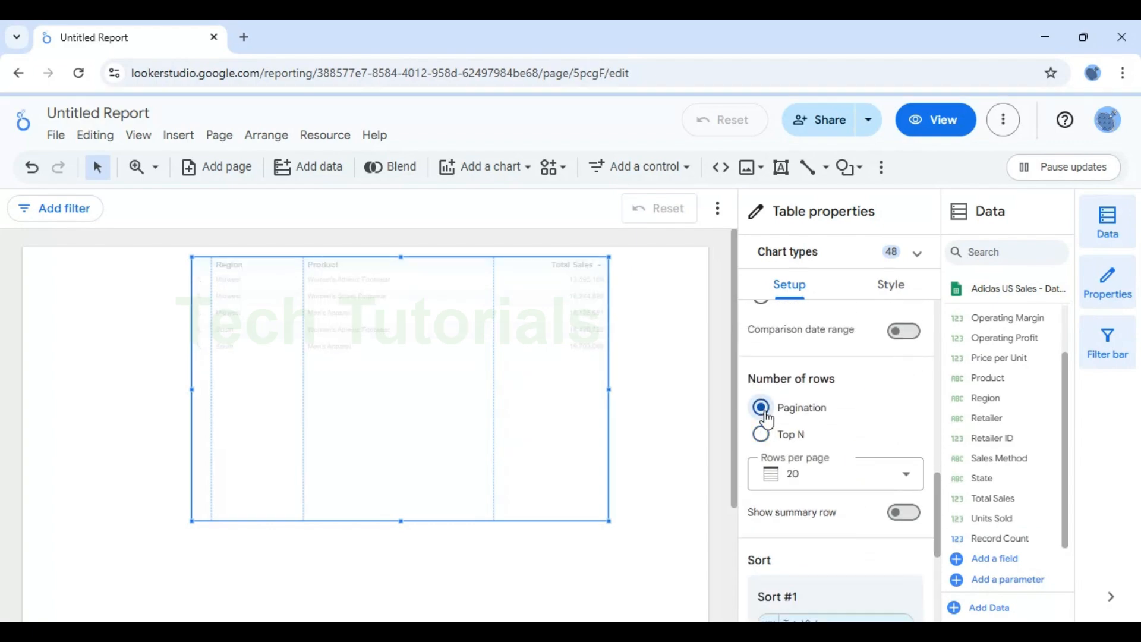
pyautogui.click(869, 481)
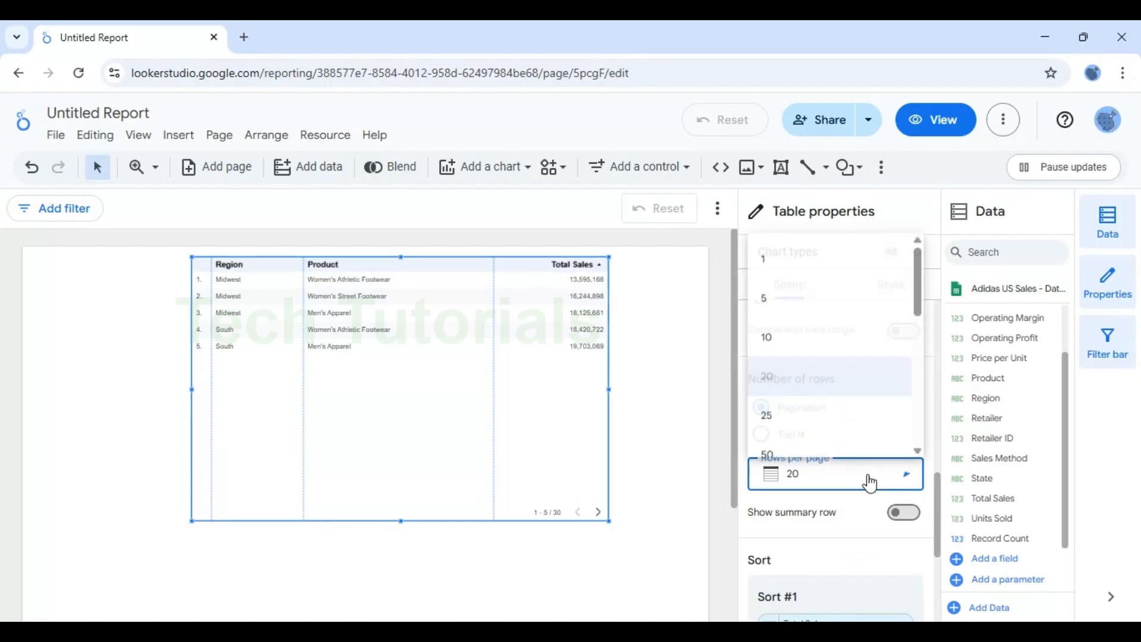
pyautogui.click(786, 455)
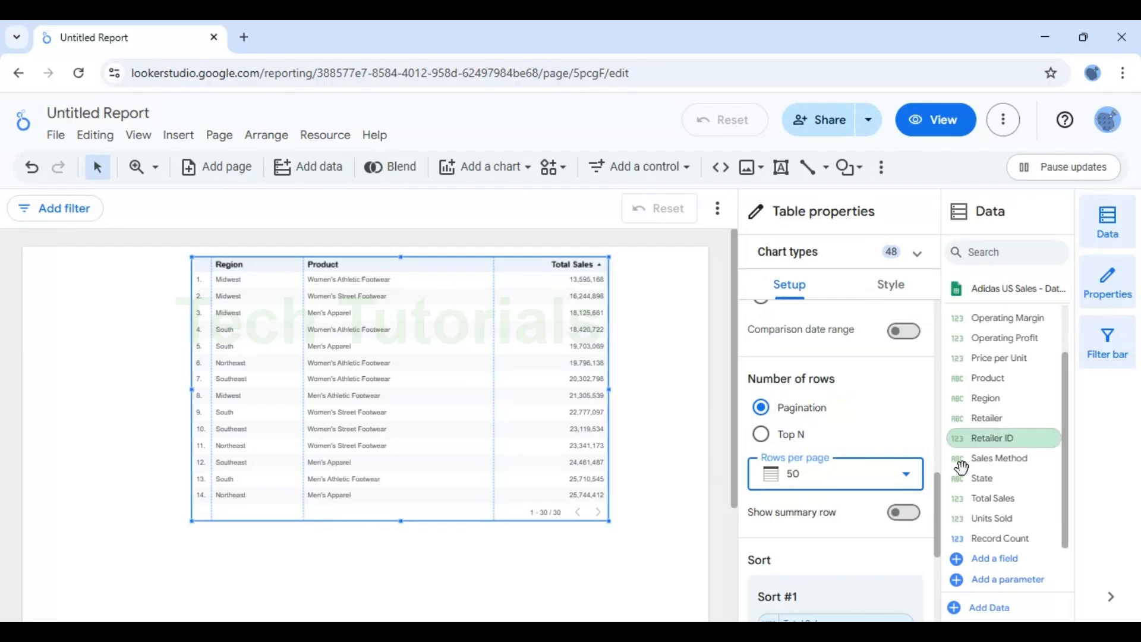
pyautogui.moveTo(937, 492); pyautogui.dragTo(941, 565)
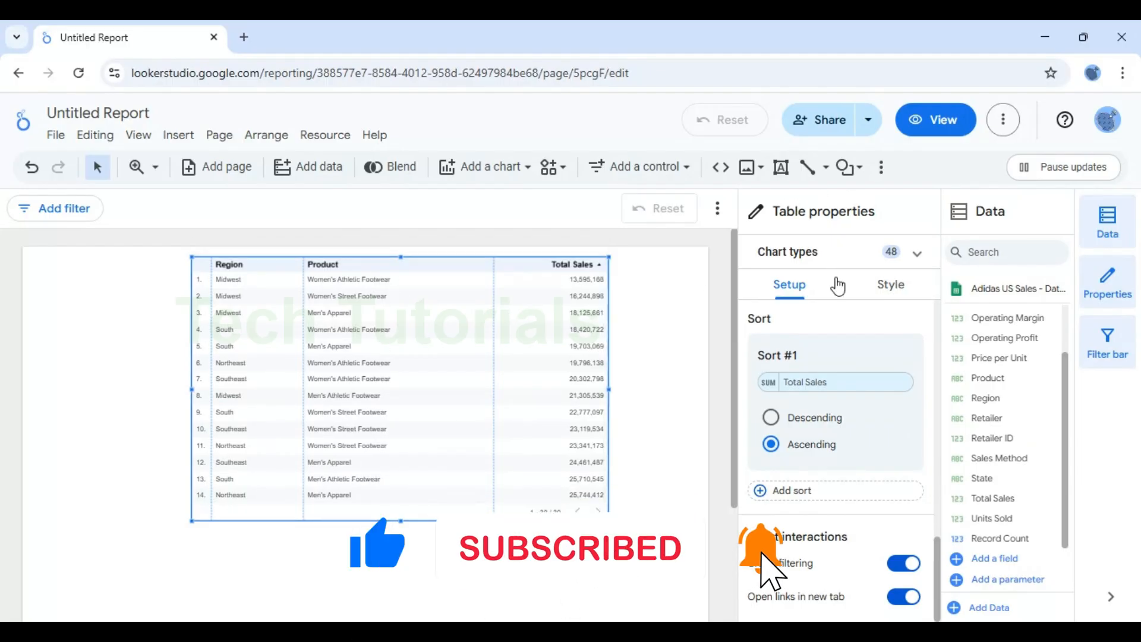
# Step: Show the chart title and rename it to "Region and Product Wise Sales"
pyautogui.click(902, 288)
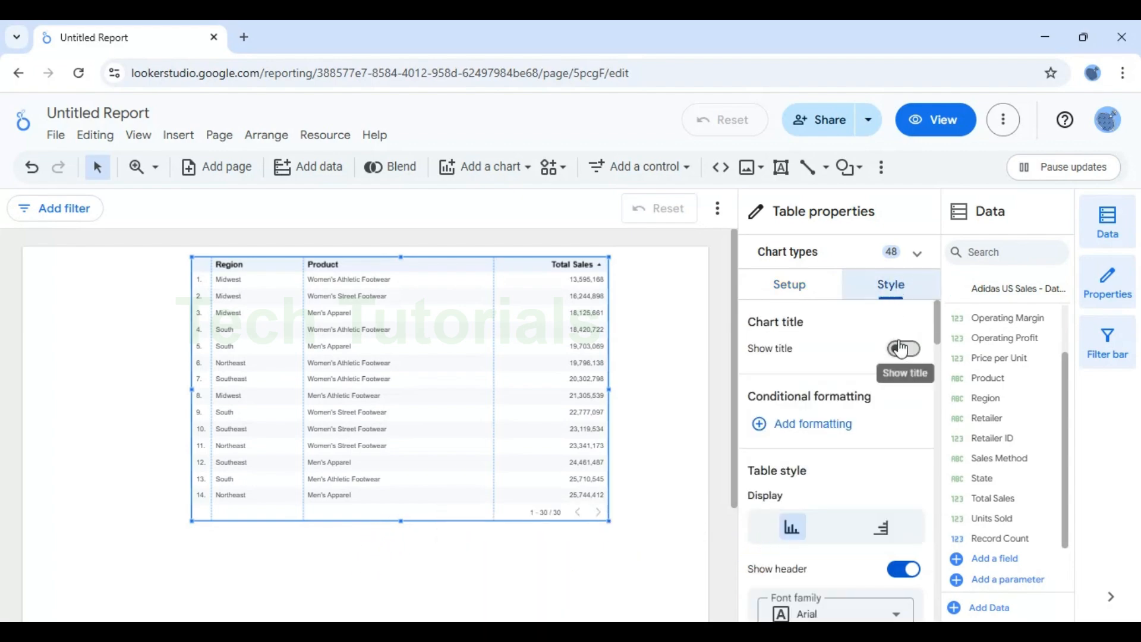
pyautogui.click(901, 348)
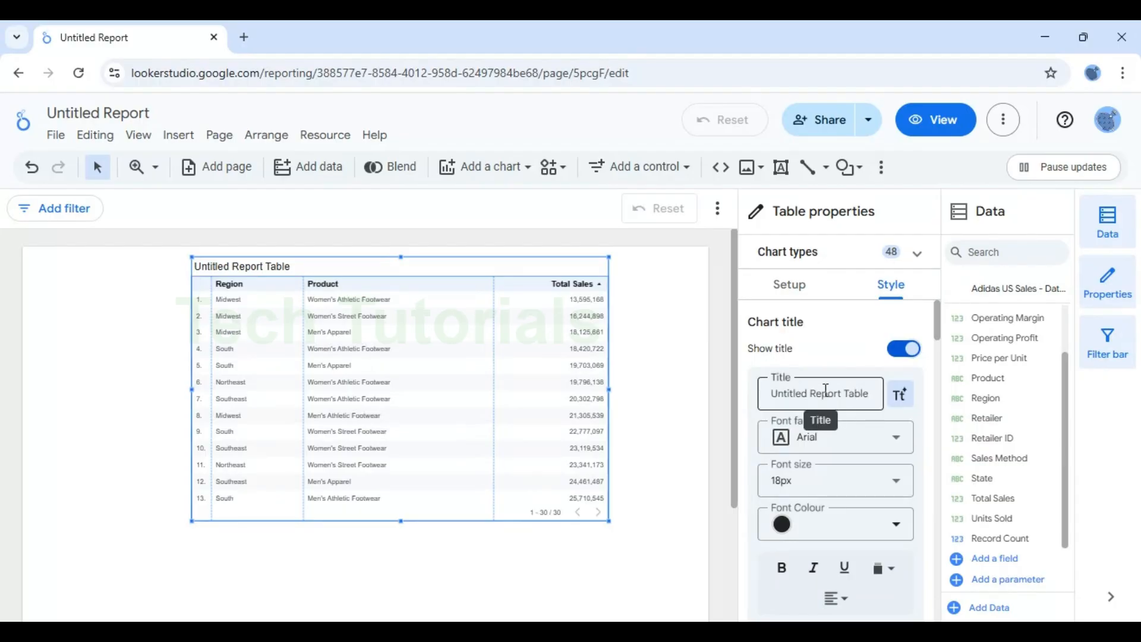
pyautogui.click(806, 390)
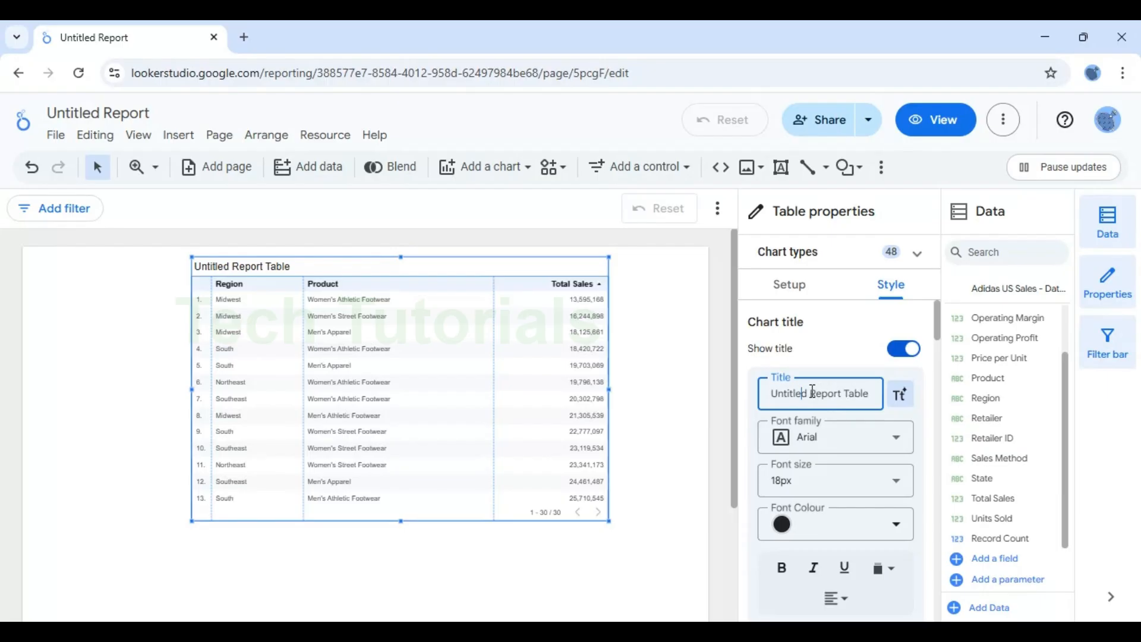
pyautogui.hotkey('ctrl', 'a')
pyautogui.write('Regiosn')
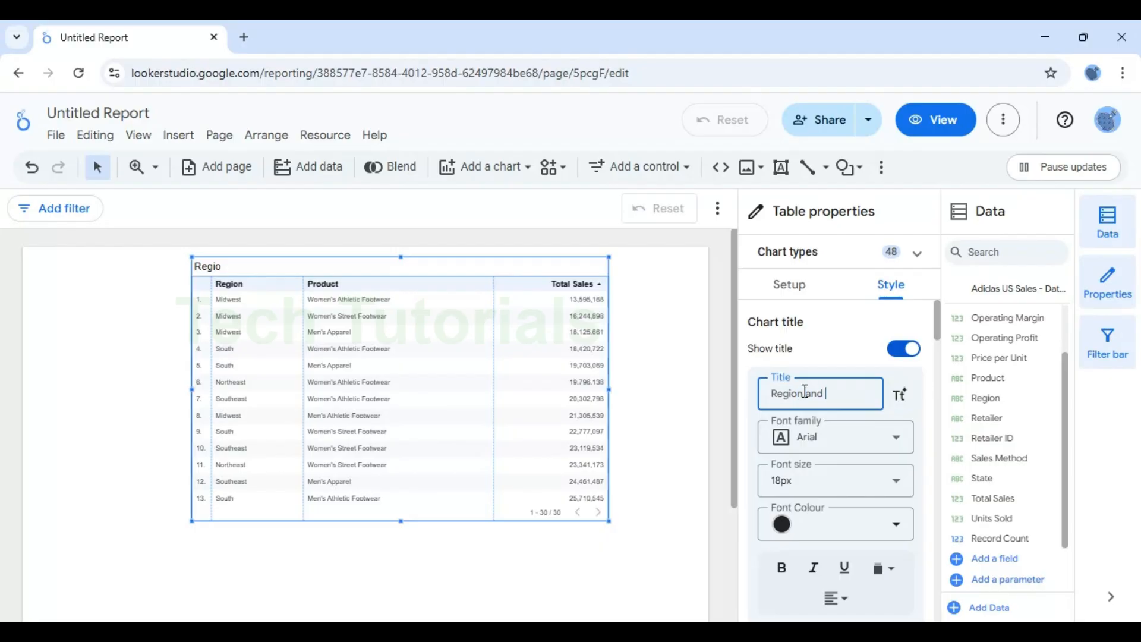
pyautogui.write('and Product Wise S')
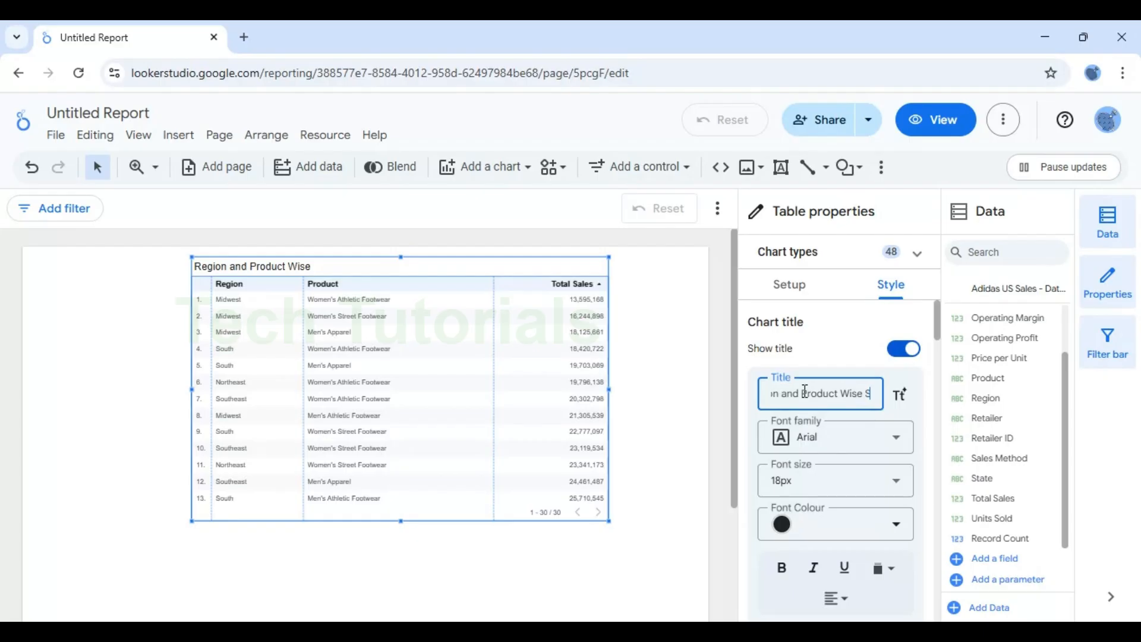
pyautogui.write('ales')
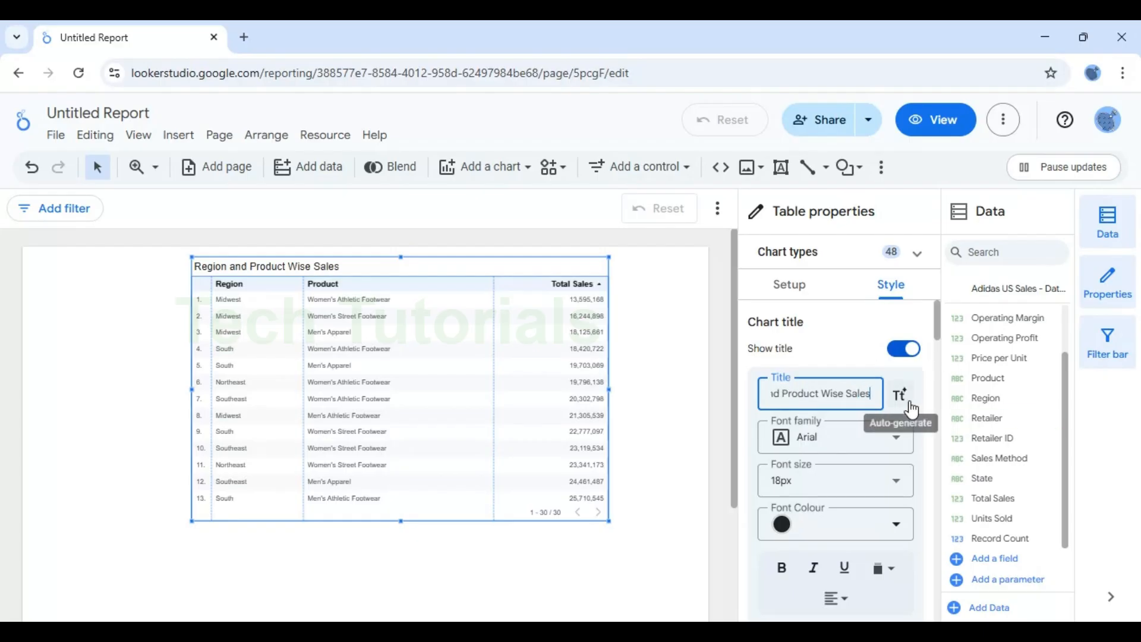
pyautogui.click(861, 439)
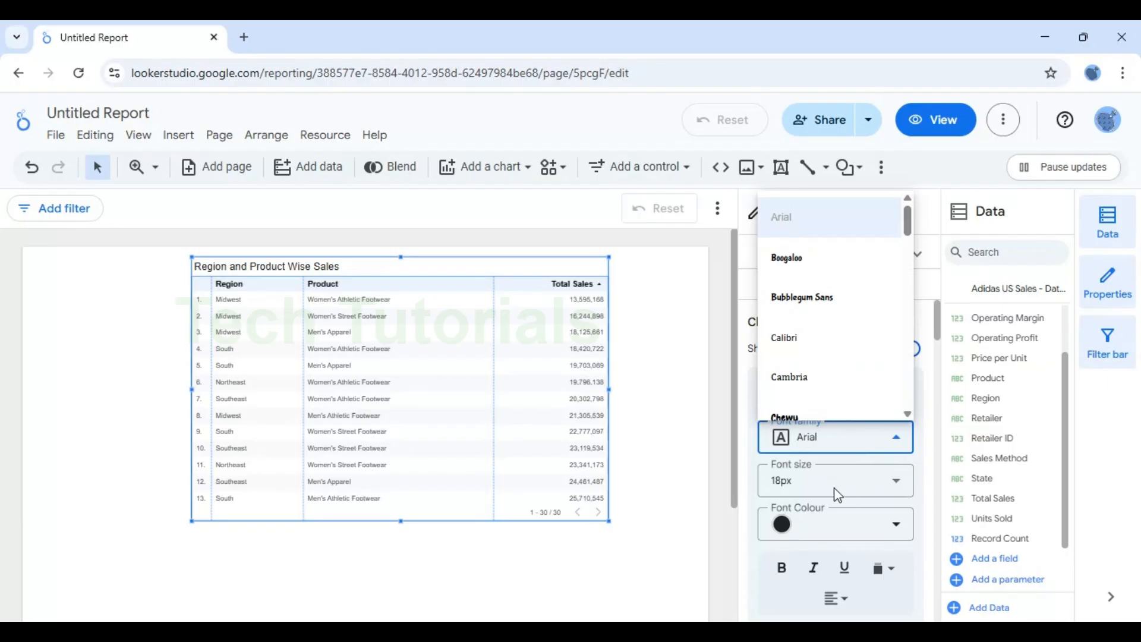
pyautogui.click(790, 535)
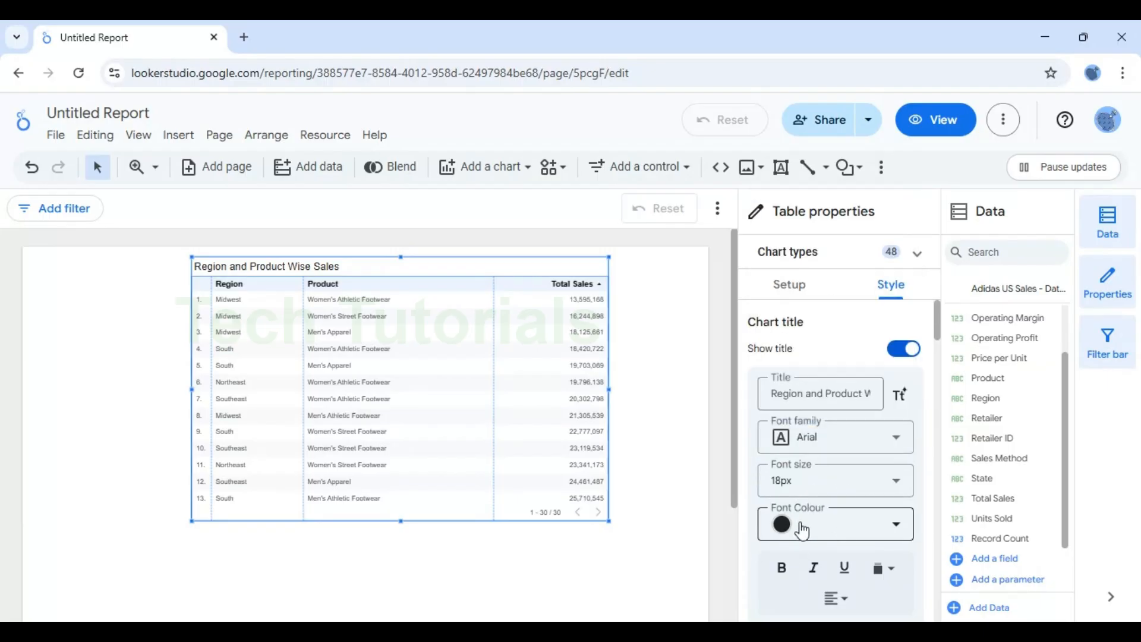
pyautogui.click(785, 531)
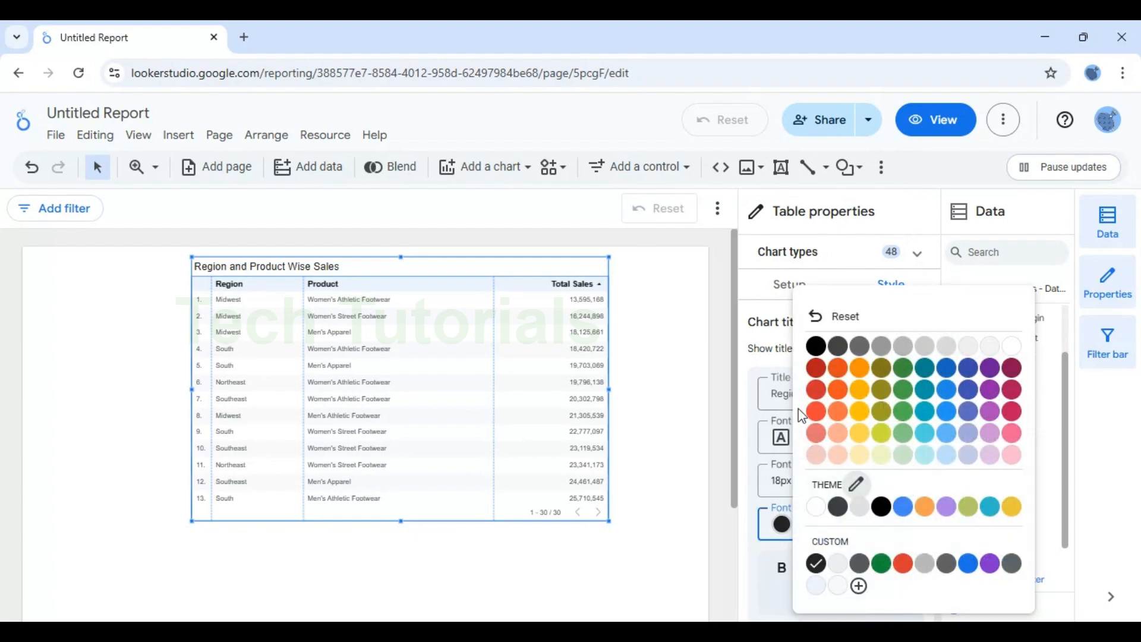
pyautogui.click(818, 356)
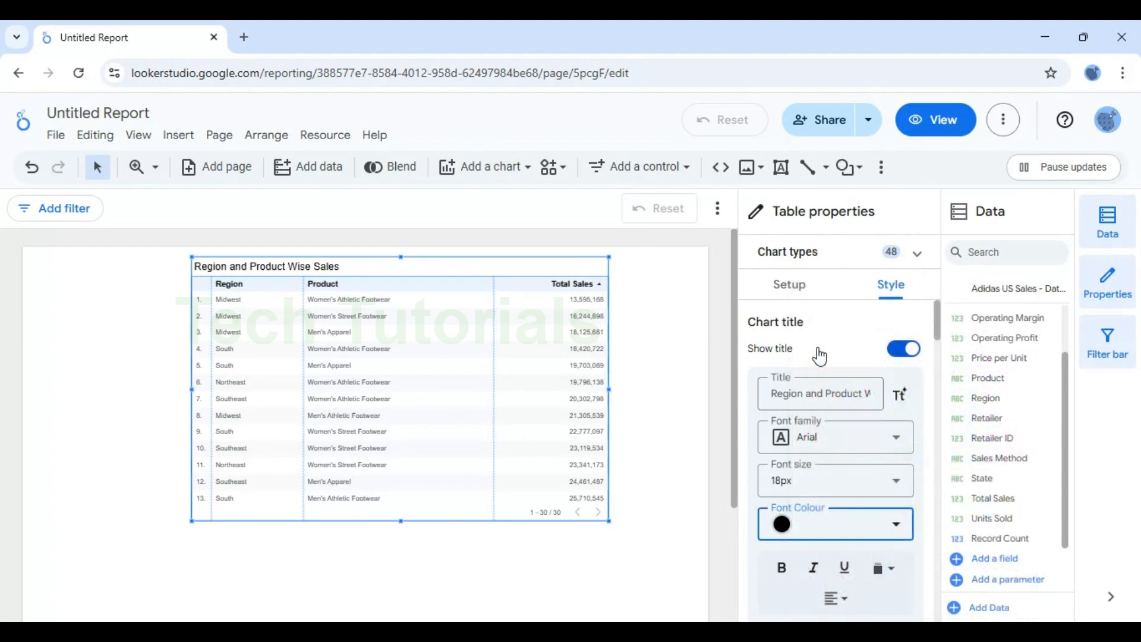
# Step: Center-align the chart title and make it bold
pyautogui.click(847, 602)
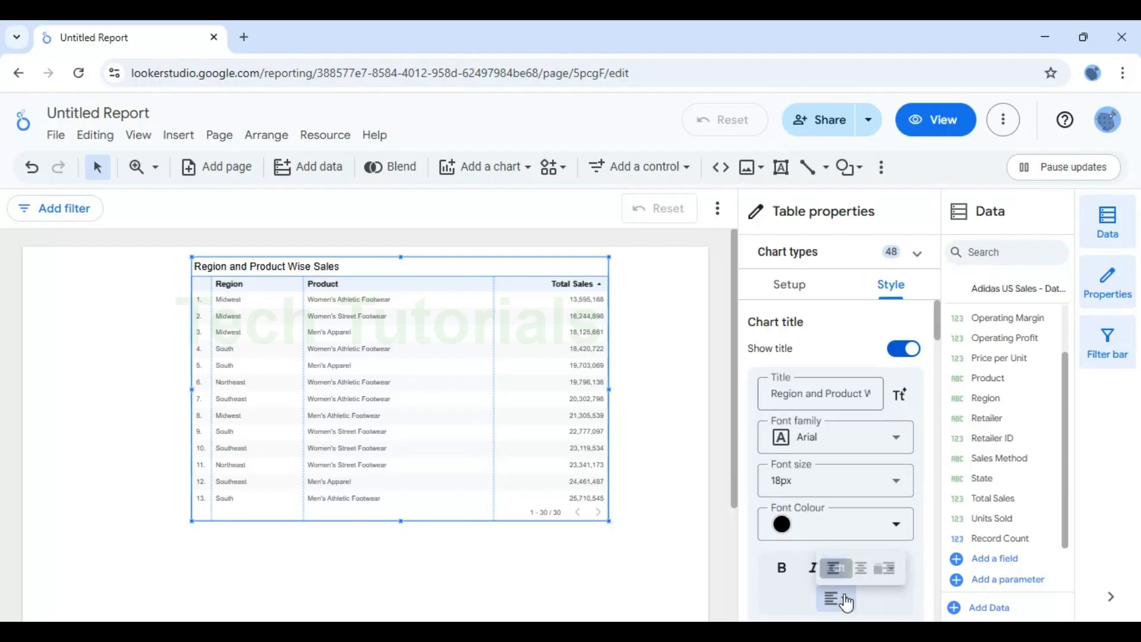
pyautogui.click(865, 567)
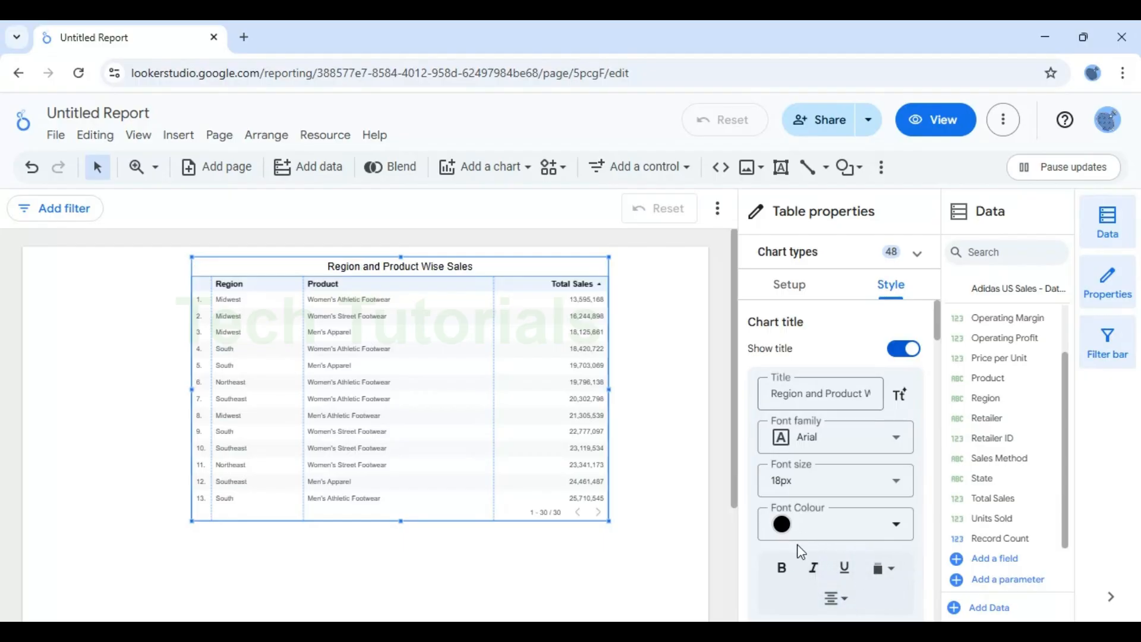
pyautogui.click(783, 568)
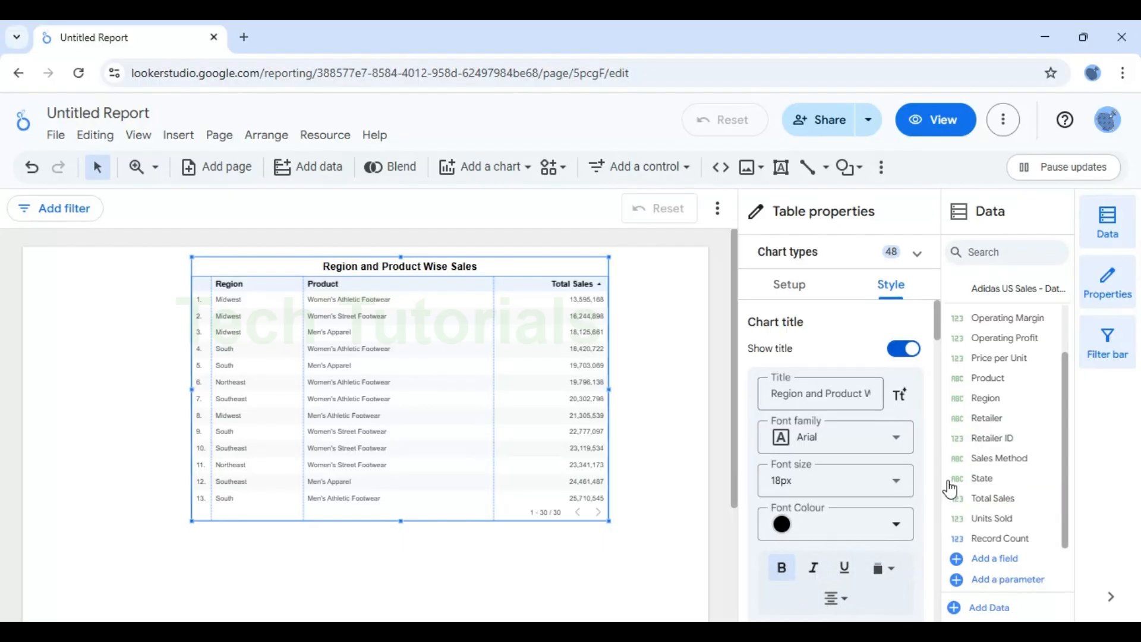
# Step: Turn off row numbers in the table body, keeping auto-height on
pyautogui.moveTo(940, 336); pyautogui.dragTo(940, 396)
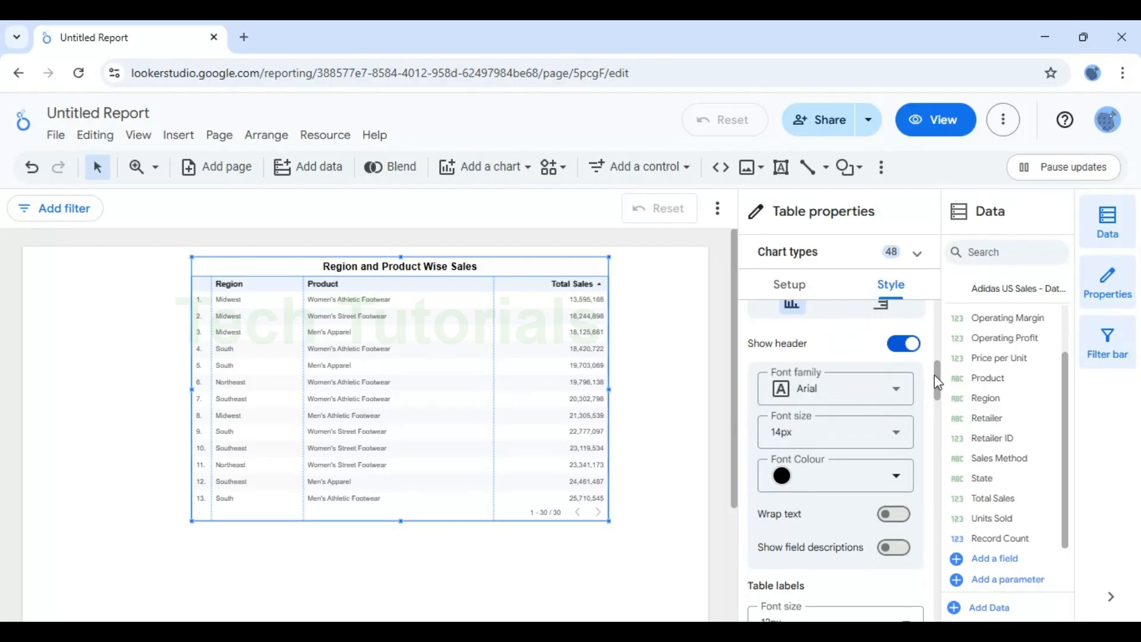
pyautogui.moveTo(934, 382); pyautogui.dragTo(942, 420)
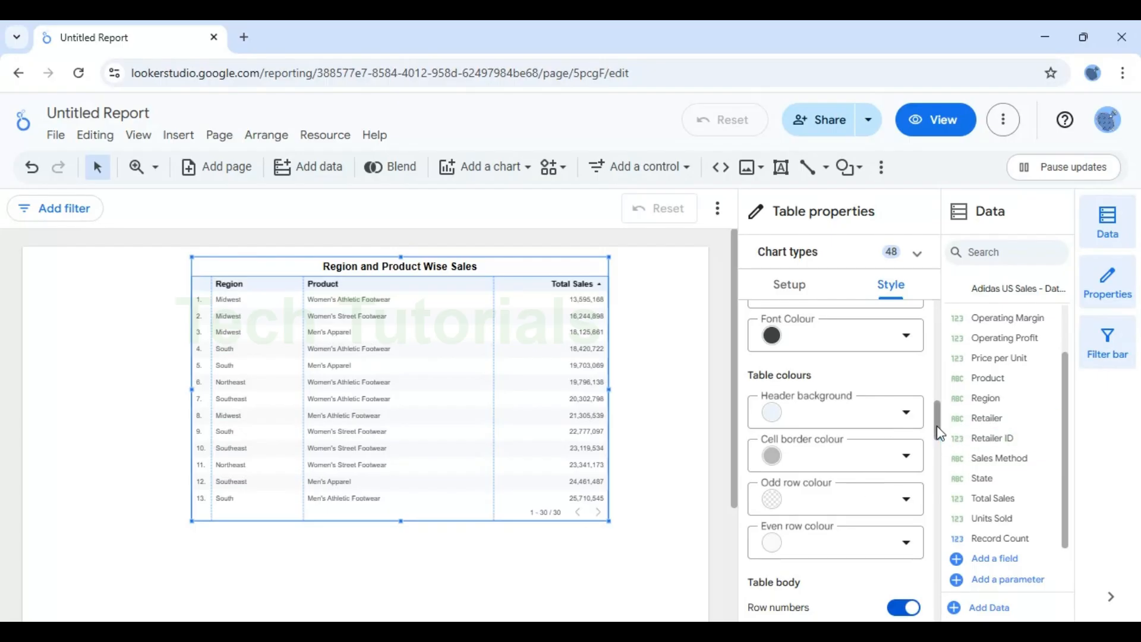
pyautogui.moveTo(940, 434); pyautogui.dragTo(937, 444)
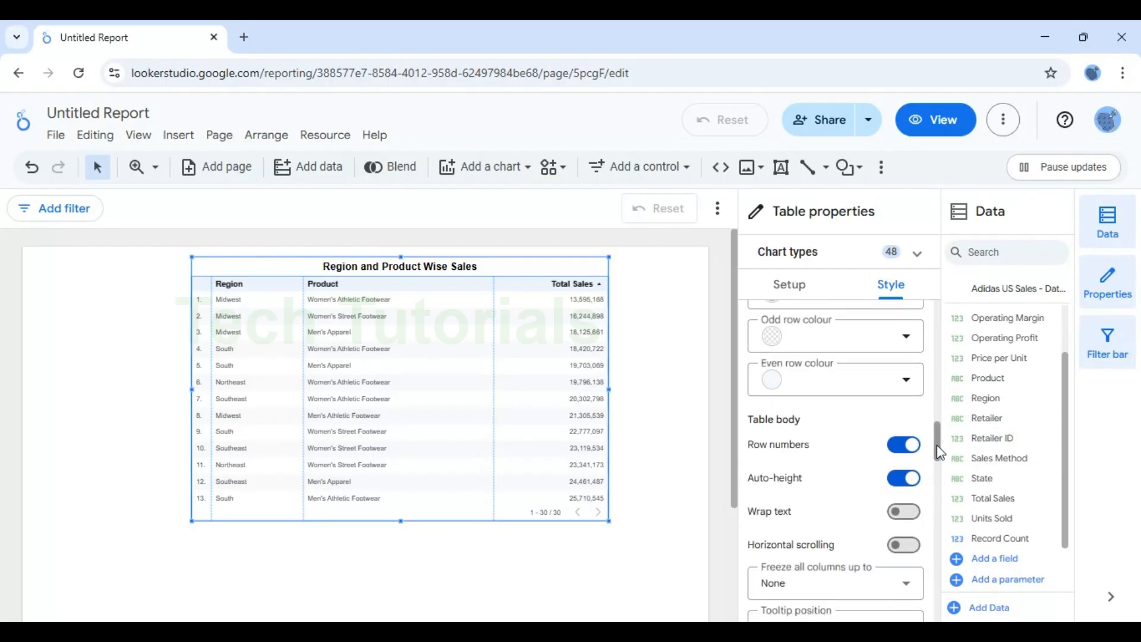
pyautogui.click(904, 447)
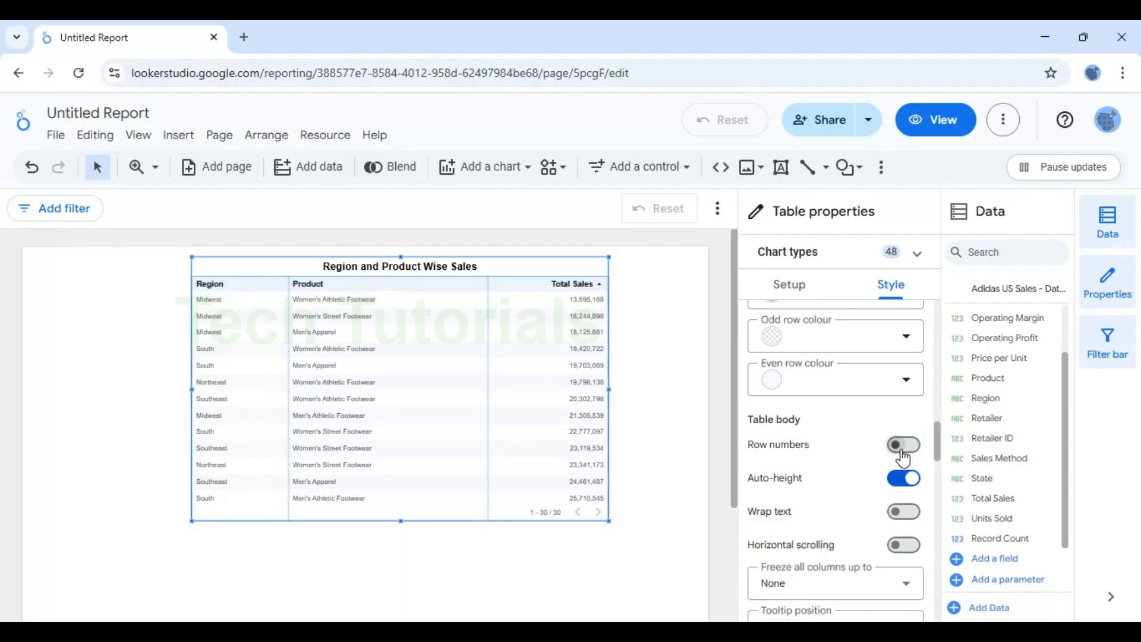
pyautogui.click(904, 458)
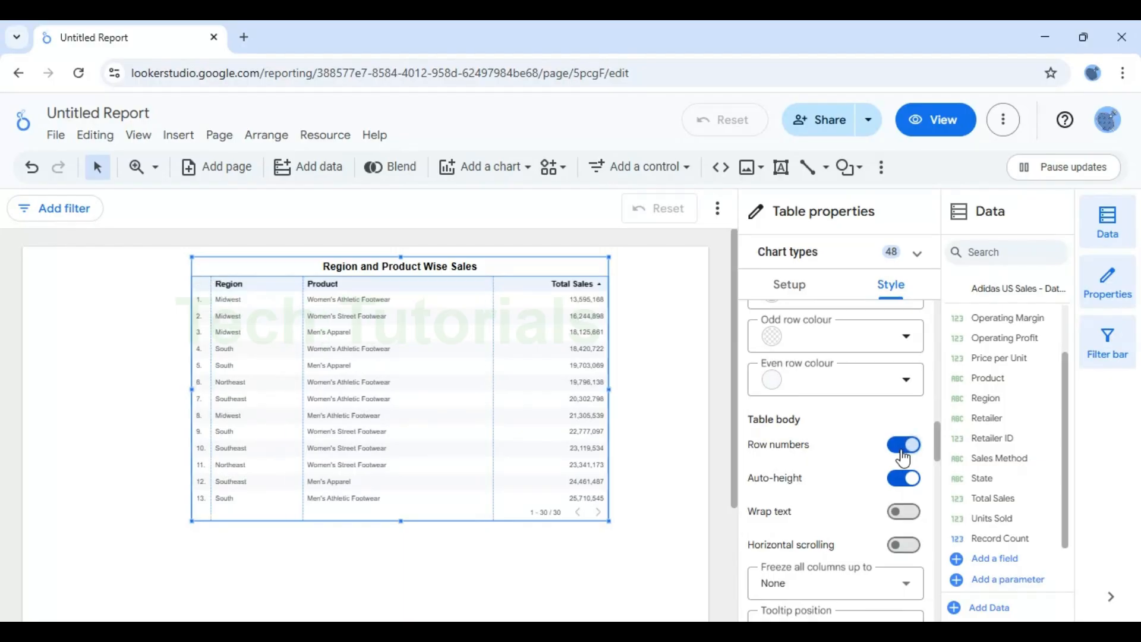
pyautogui.click(904, 456)
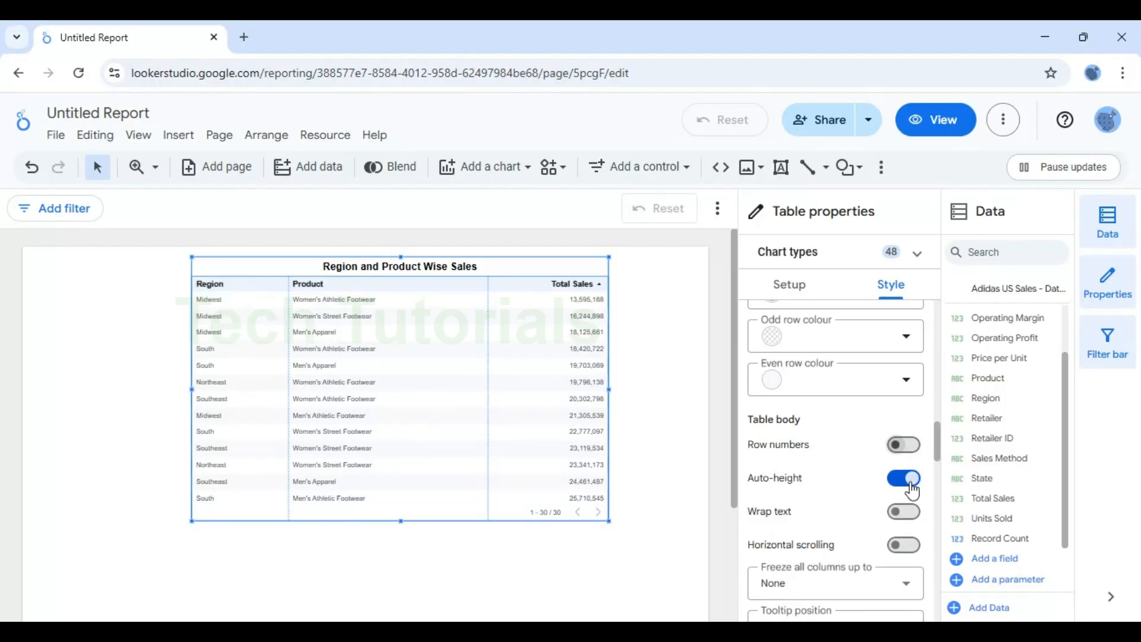
pyautogui.click(904, 479)
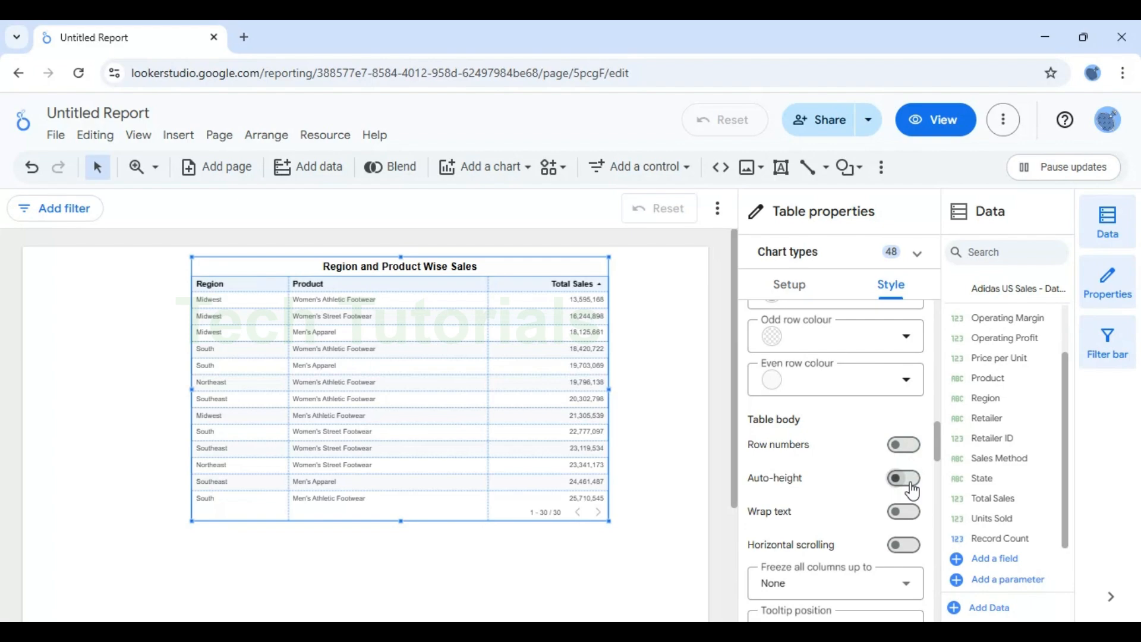
pyautogui.click(905, 479)
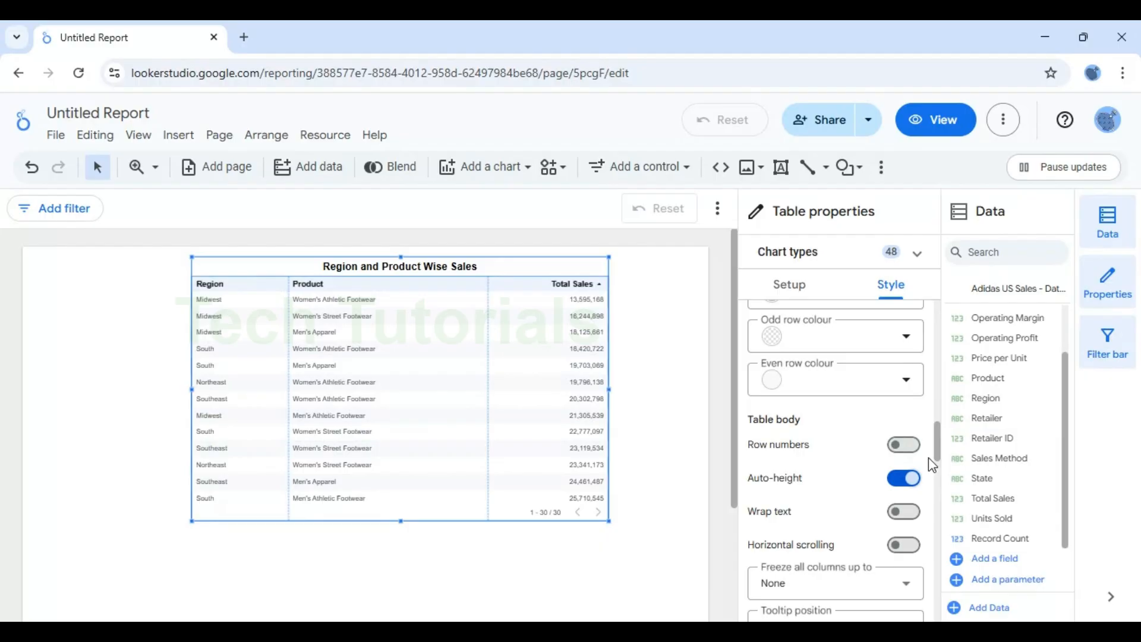
# Step: Give the table a black border colour
pyautogui.moveTo(942, 447); pyautogui.dragTo(943, 483)
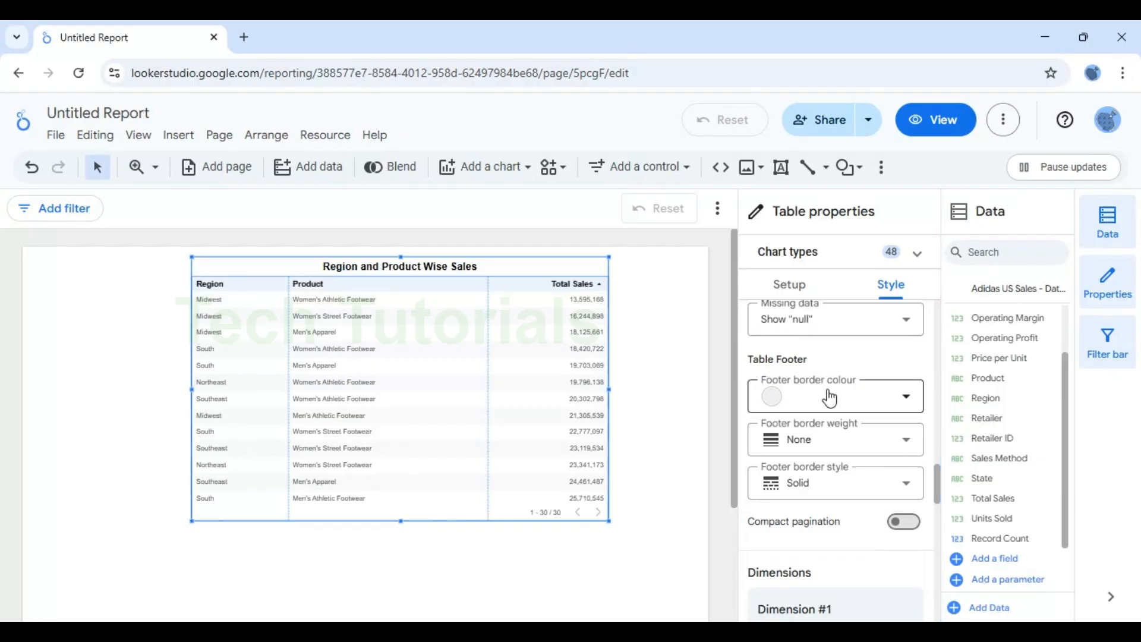
pyautogui.moveTo(941, 483); pyautogui.dragTo(939, 548)
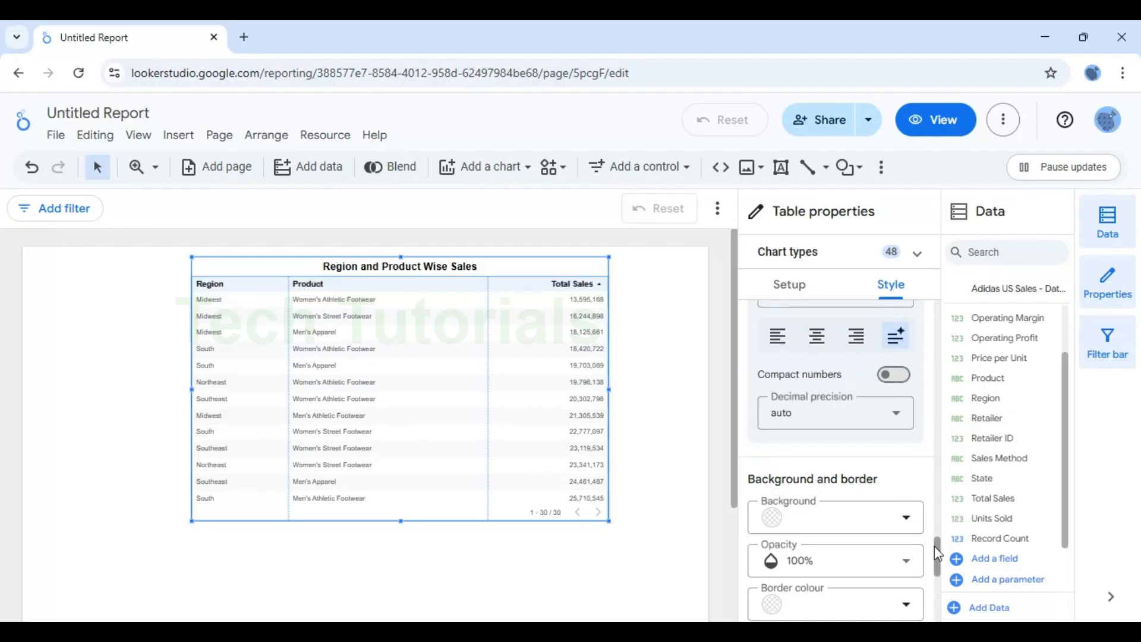
pyautogui.moveTo(938, 550); pyautogui.dragTo(939, 580)
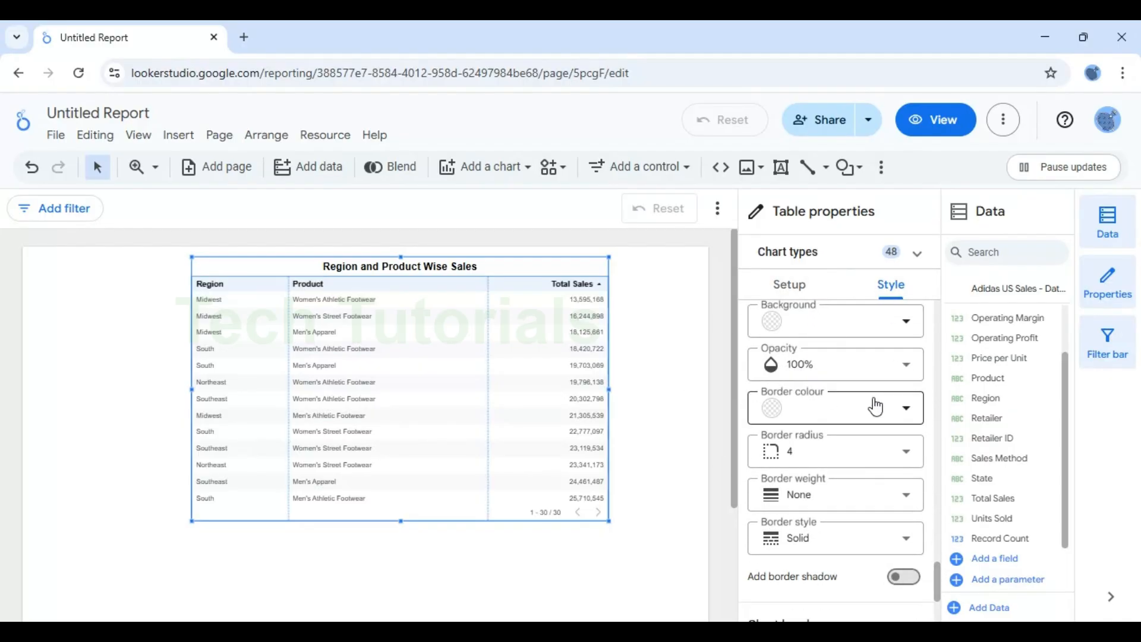
pyautogui.click(895, 409)
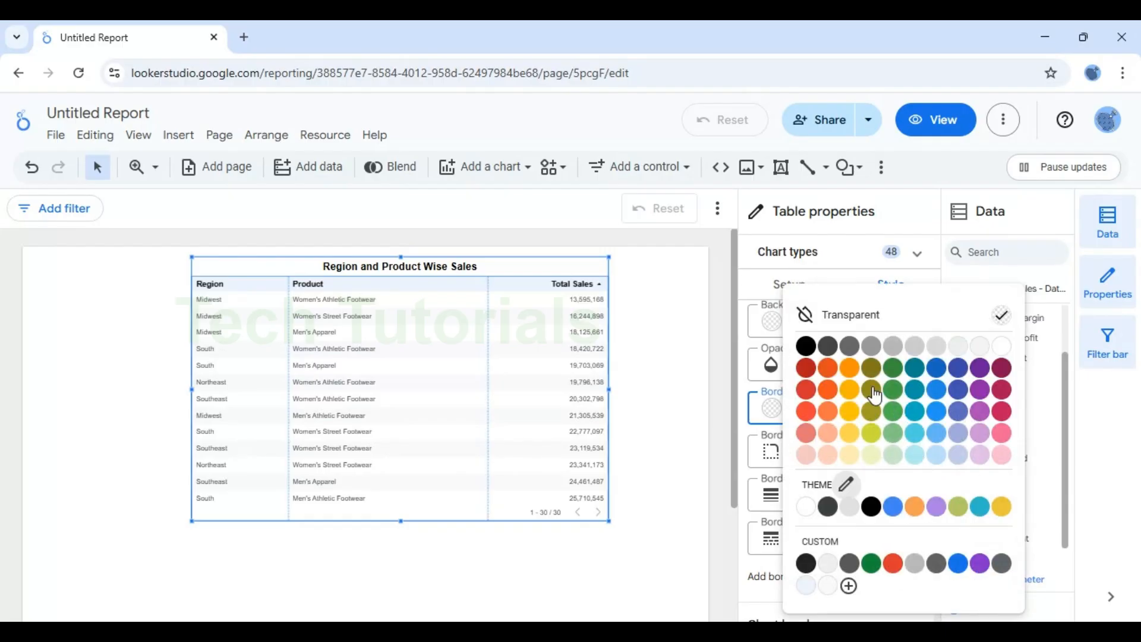
pyautogui.click(809, 347)
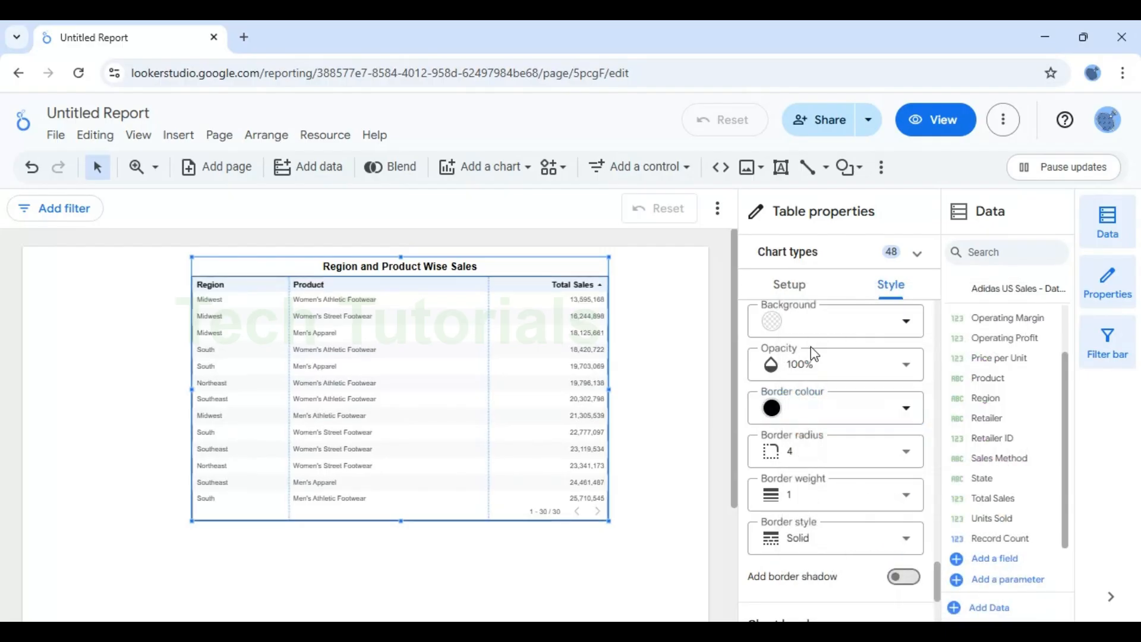
# Step: Center-align the Total Sales metric column
pyautogui.click(653, 322)
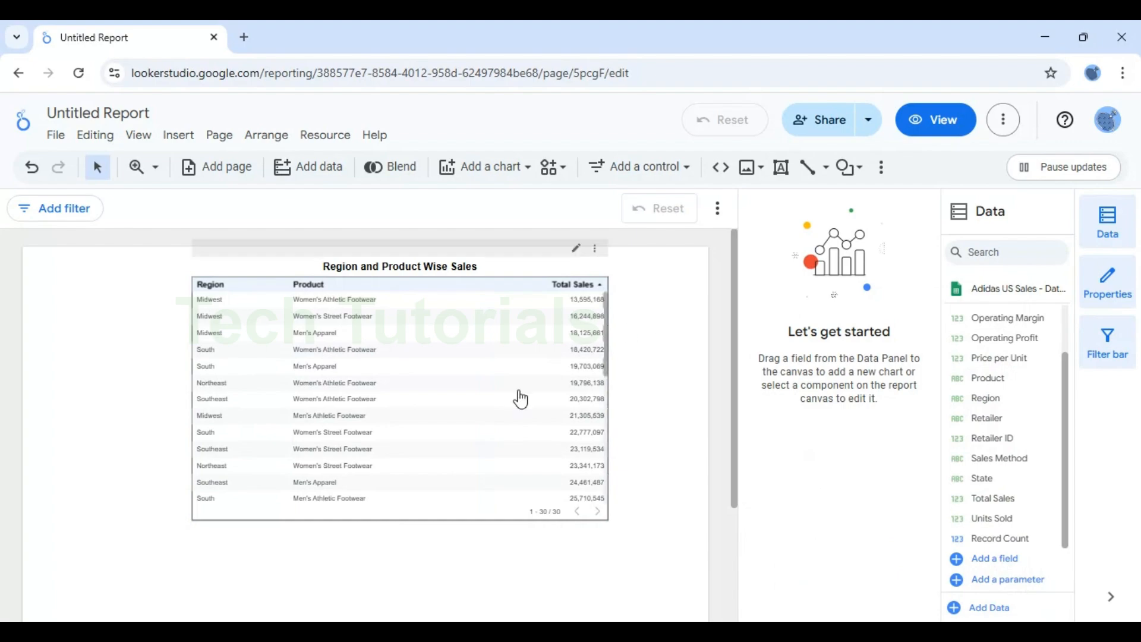
pyautogui.click(466, 317)
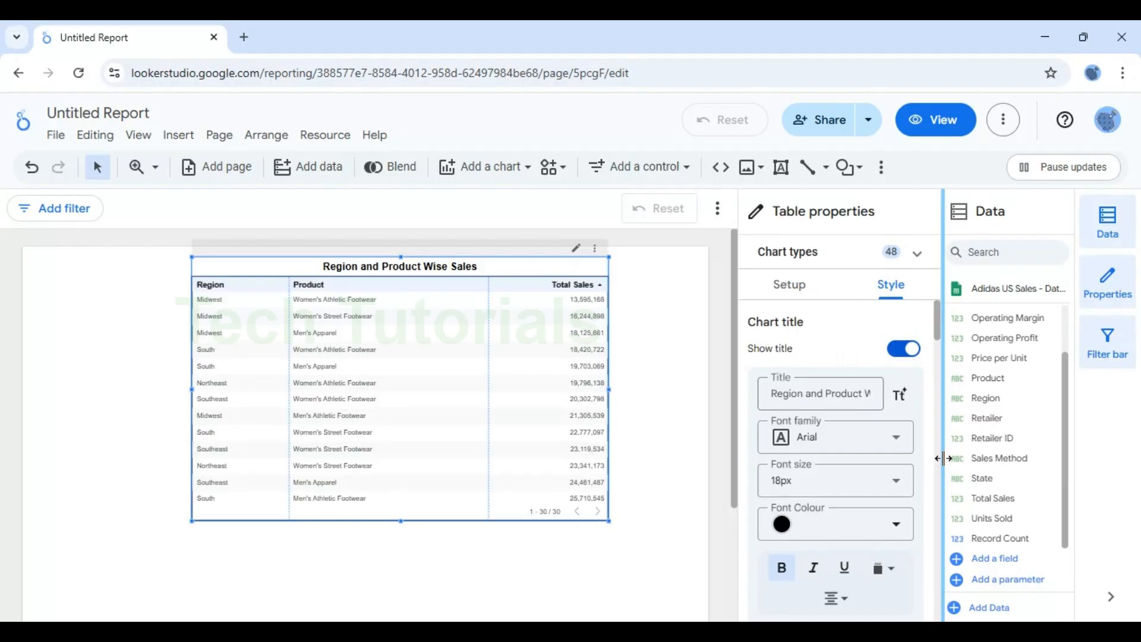
pyautogui.moveTo(938, 321); pyautogui.dragTo(940, 531)
pyautogui.click(818, 466)
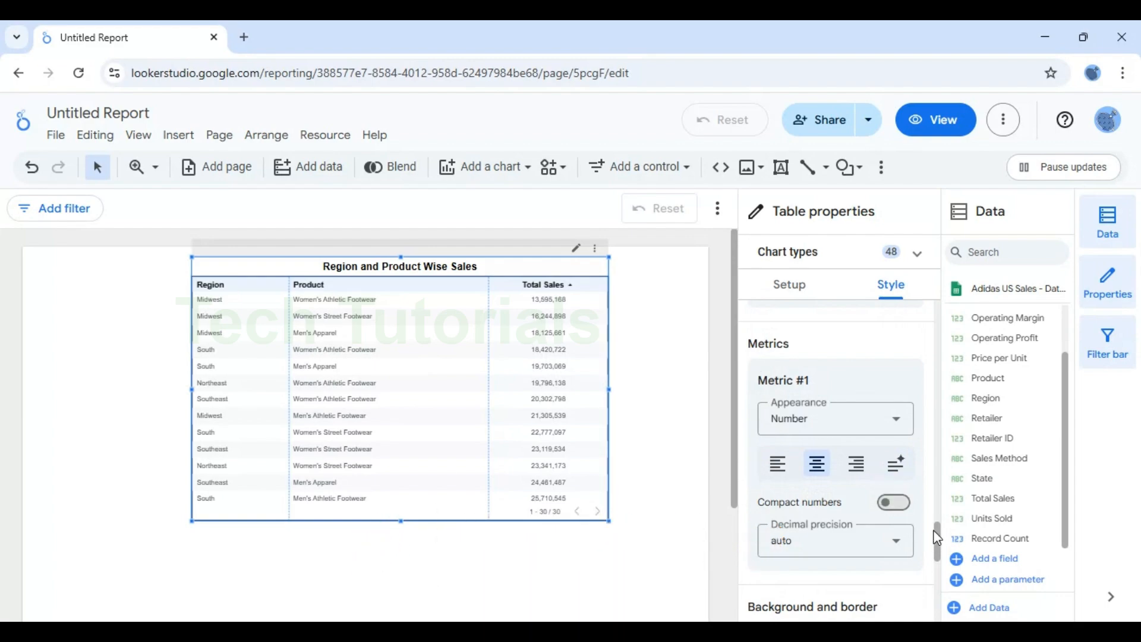
# Step: Center-align both the Region and Product dimension columns
pyautogui.moveTo(938, 533); pyautogui.dragTo(935, 519)
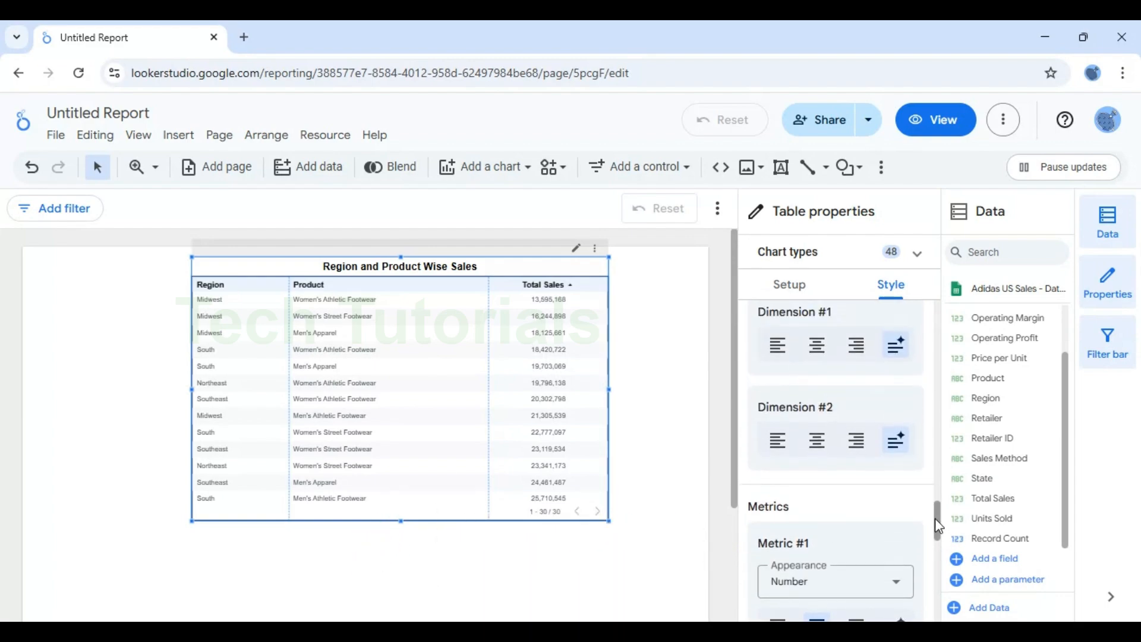
pyautogui.click(816, 439)
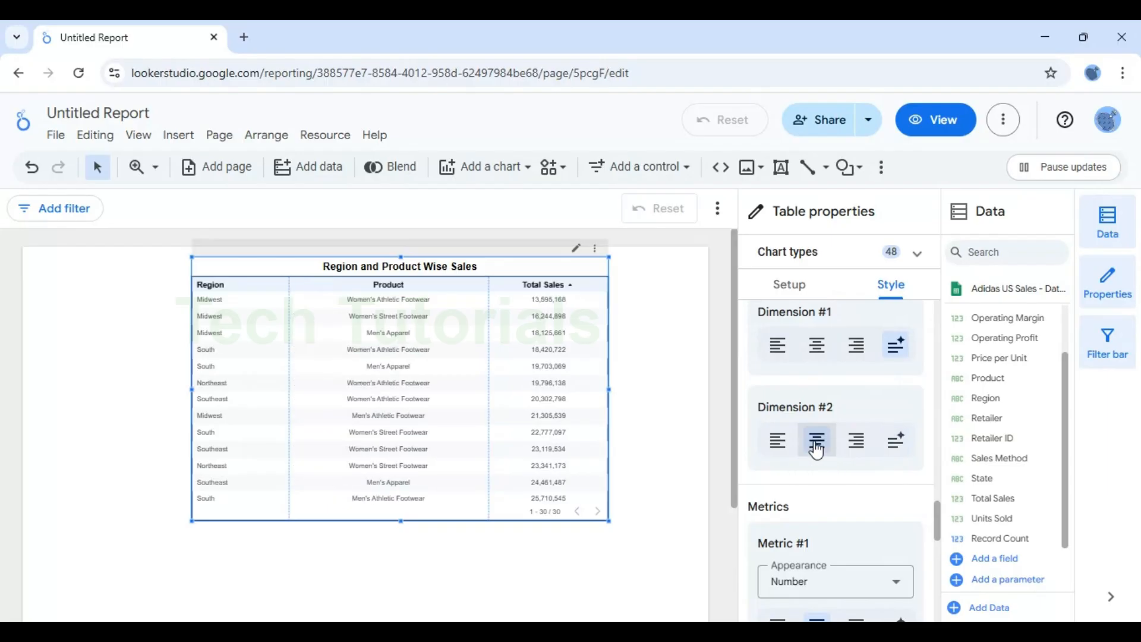
pyautogui.click(817, 345)
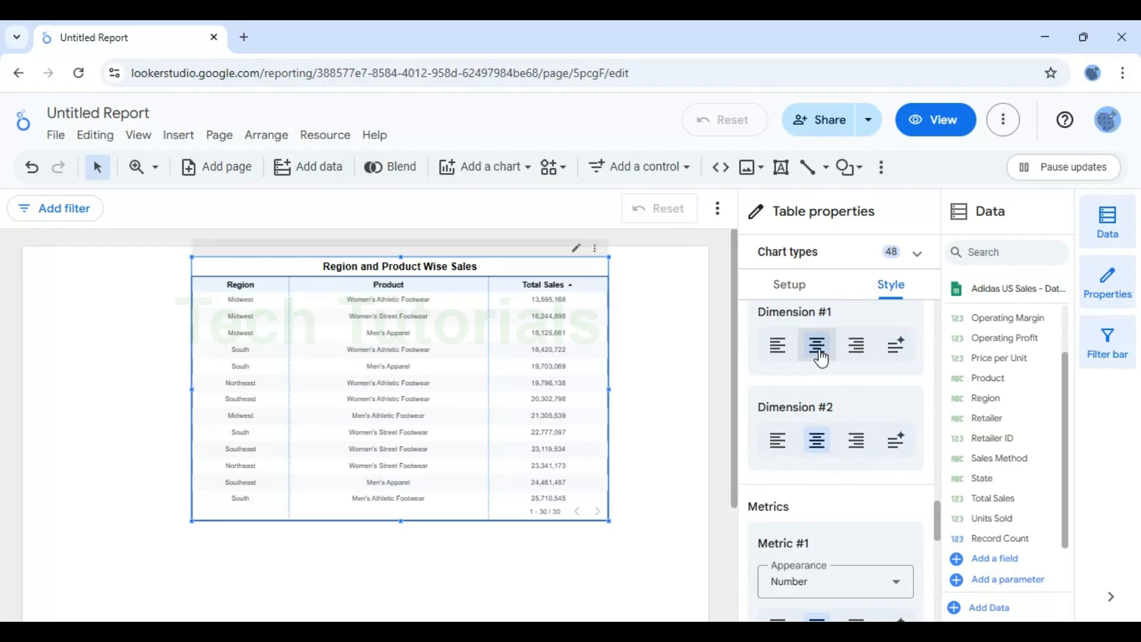
# Step: Display the Total Sales metric as a heat map with an orange column colour
pyautogui.moveTo(939, 525); pyautogui.dragTo(948, 611)
pyautogui.moveTo(939, 523); pyautogui.dragTo(948, 469)
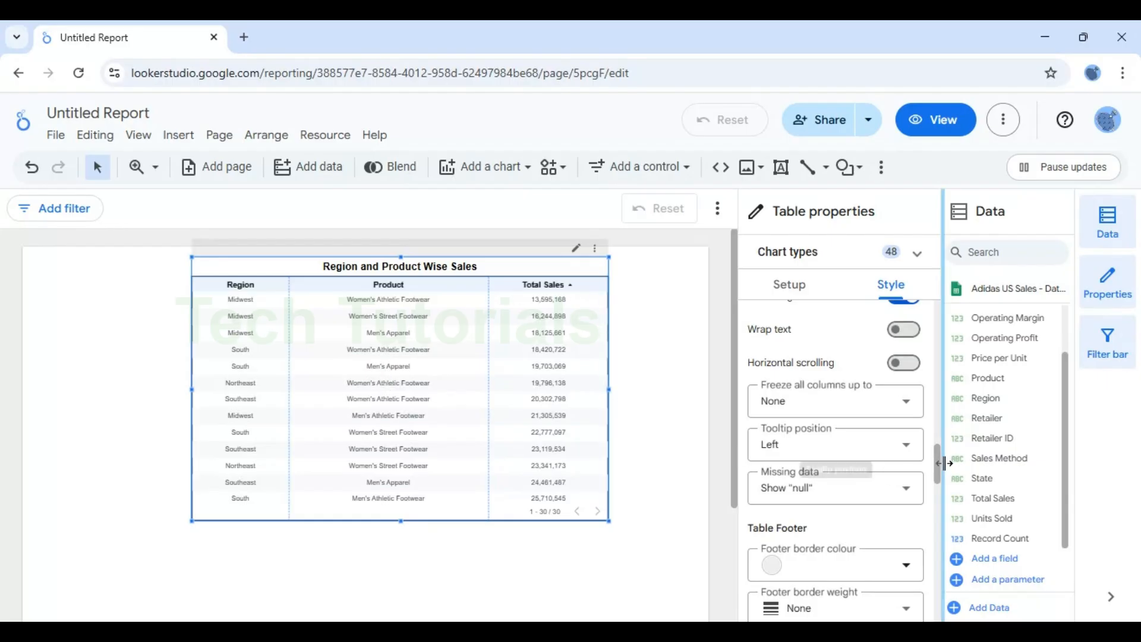
pyautogui.moveTo(939, 457); pyautogui.dragTo(952, 538)
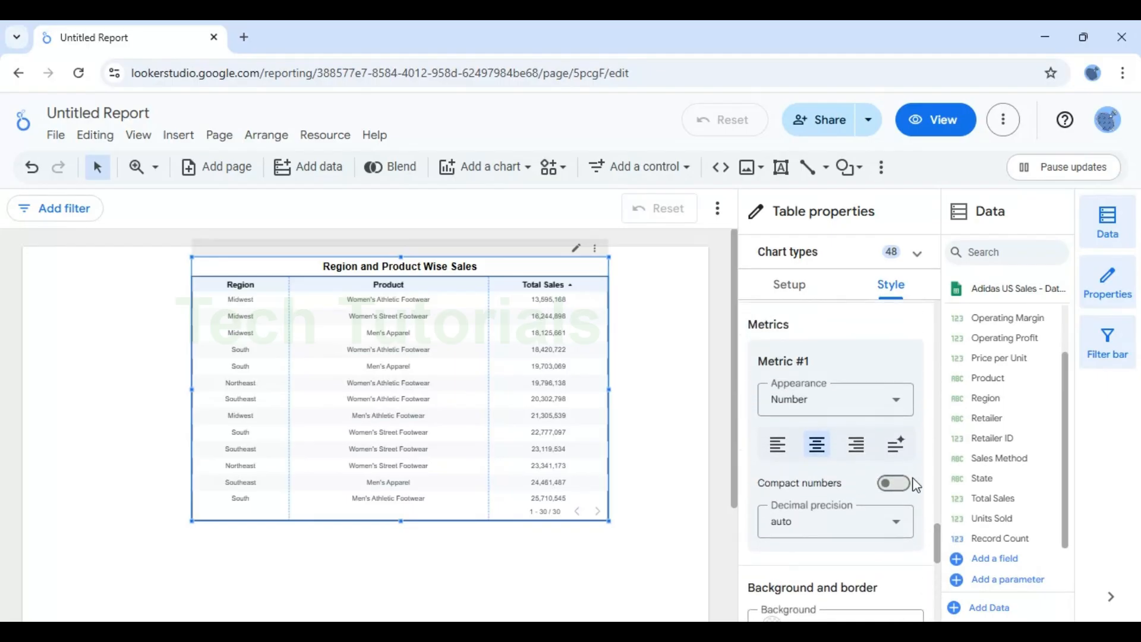
pyautogui.click(880, 413)
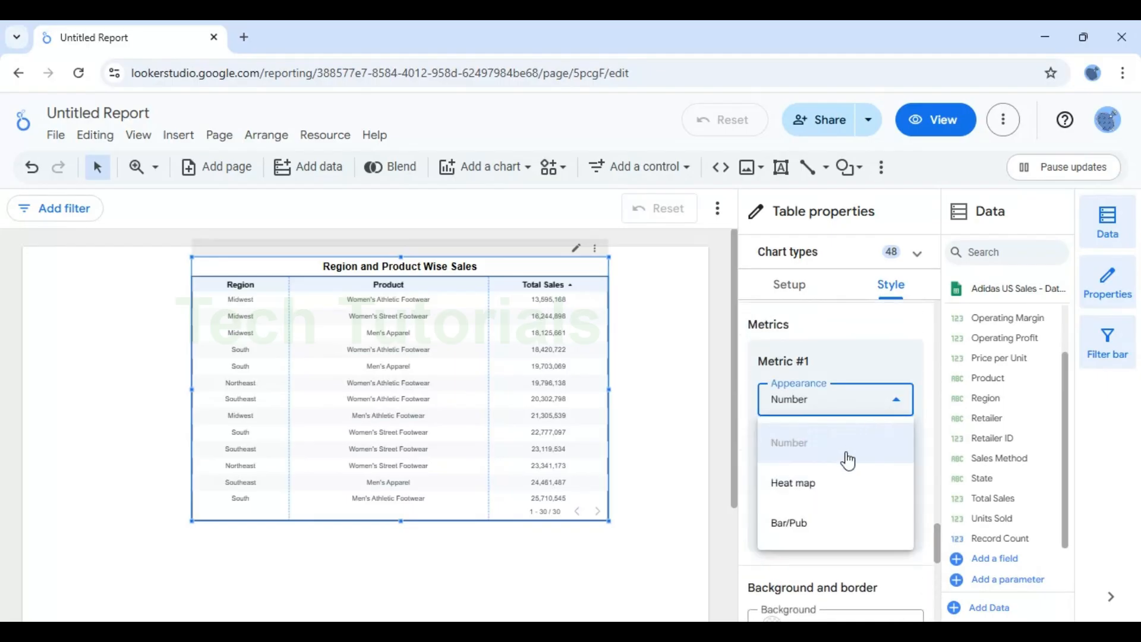
pyautogui.click(800, 485)
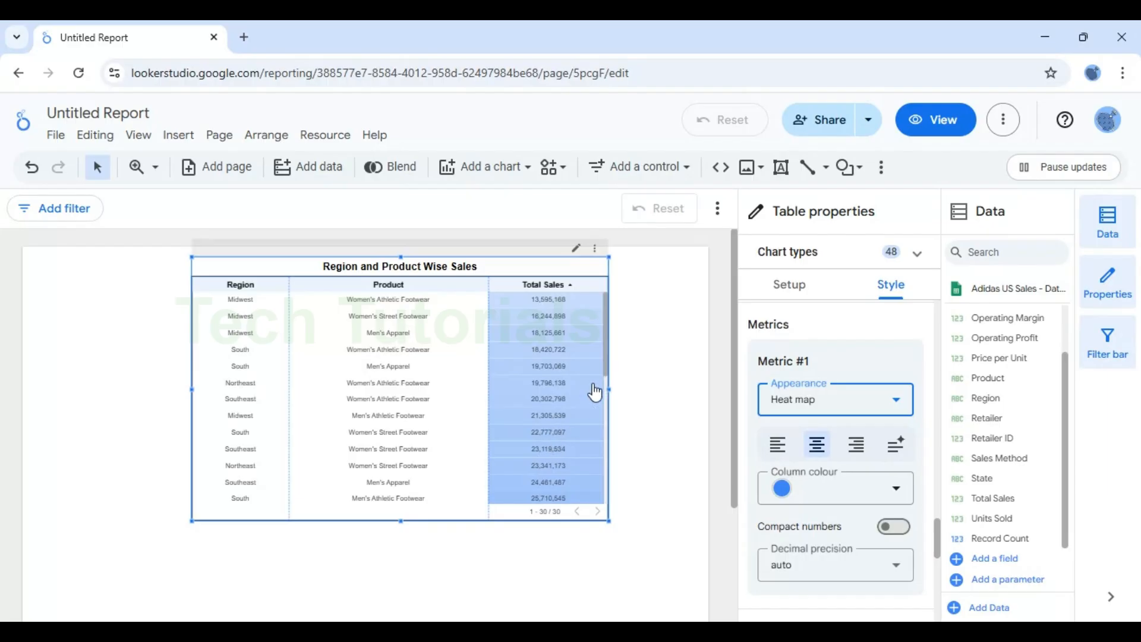
pyautogui.moveTo(605, 335)
pyautogui.mouseDown()
pyautogui.moveTo(604, 377)
pyautogui.moveTo(604, 339)
pyautogui.mouseUp()
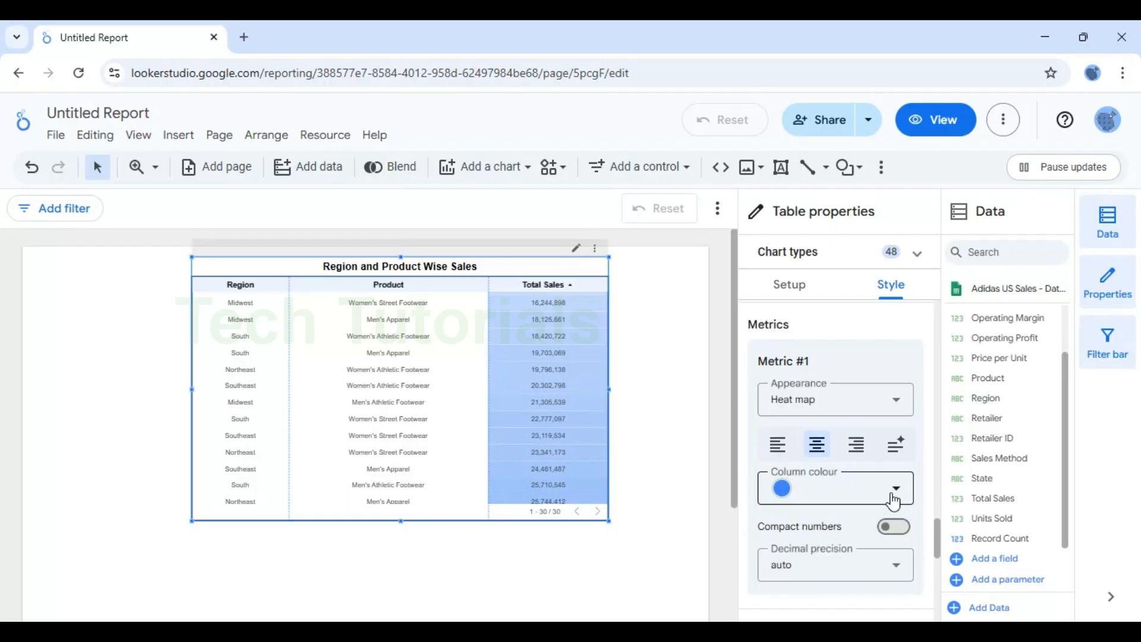
pyautogui.click(784, 491)
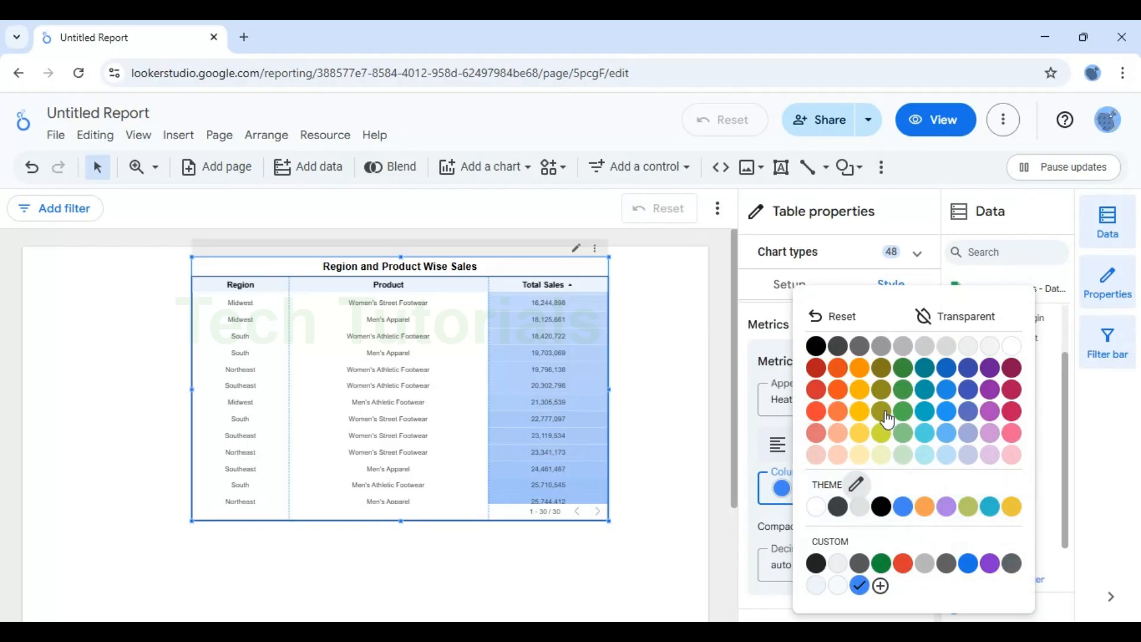
pyautogui.click(862, 392)
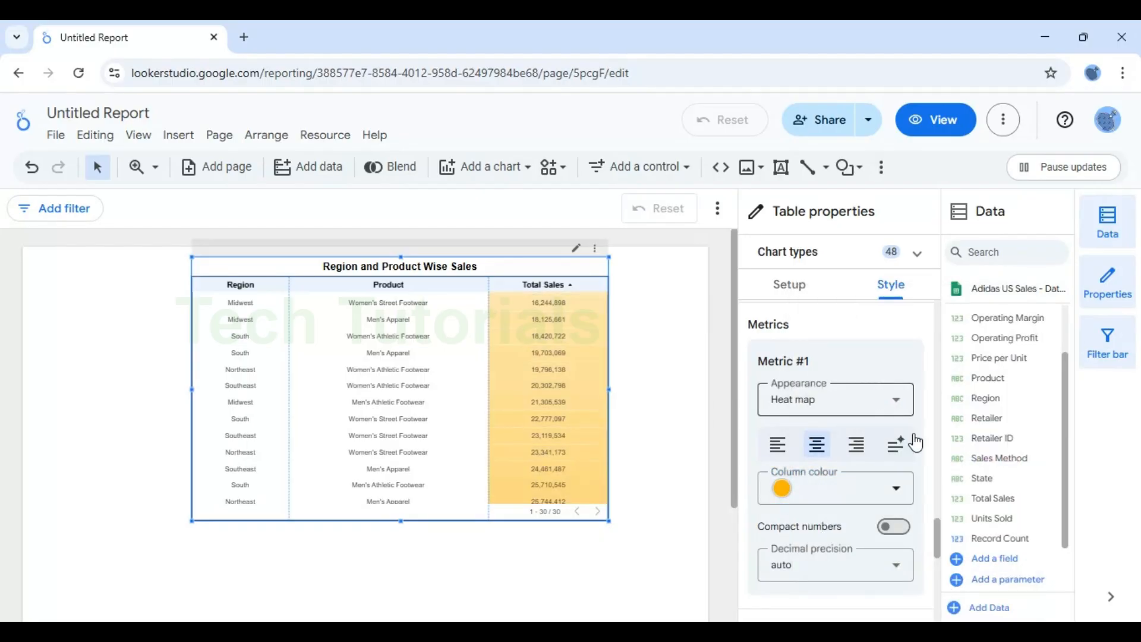
# Step: Switch the Total Sales metric appearance to Bar, then back to Number
pyautogui.click(895, 493)
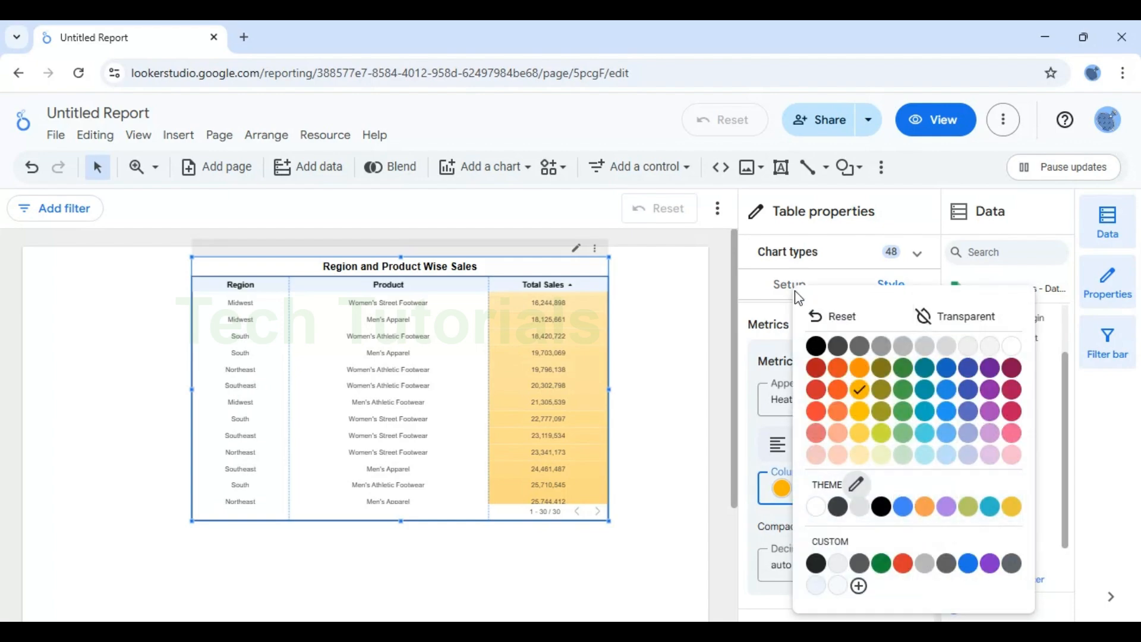
pyautogui.click(1113, 450)
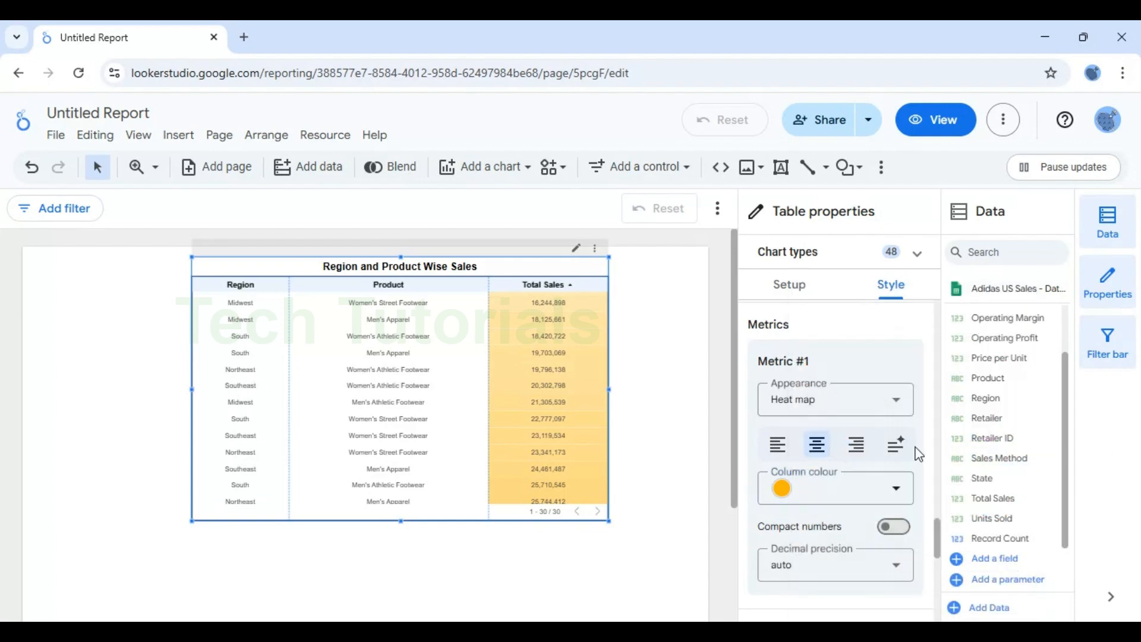
pyautogui.click(873, 400)
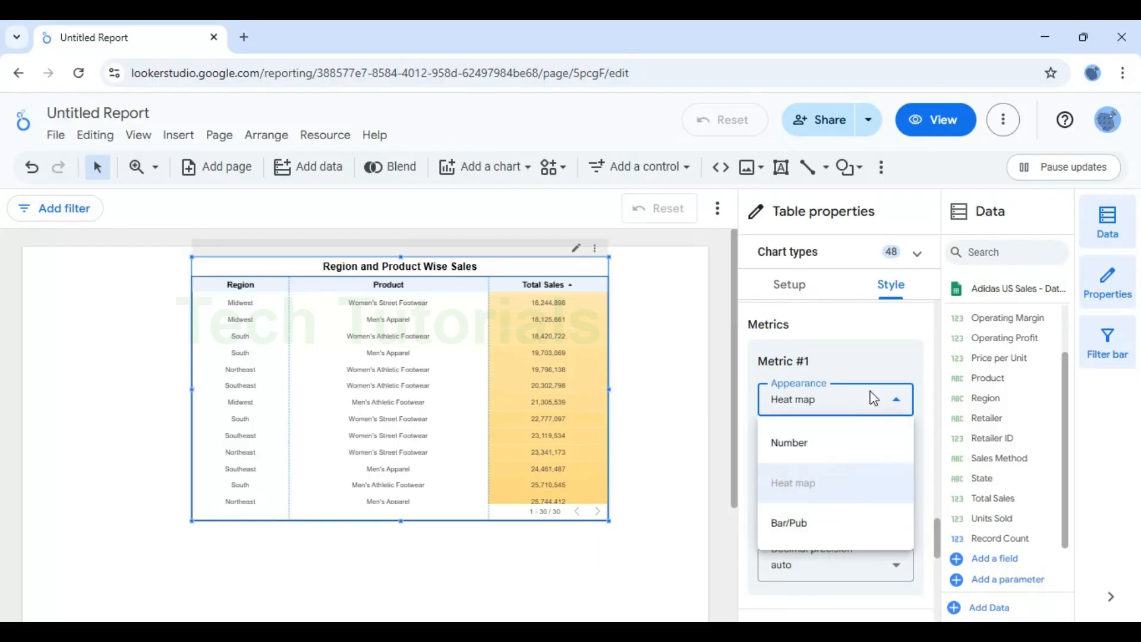
pyautogui.click(806, 526)
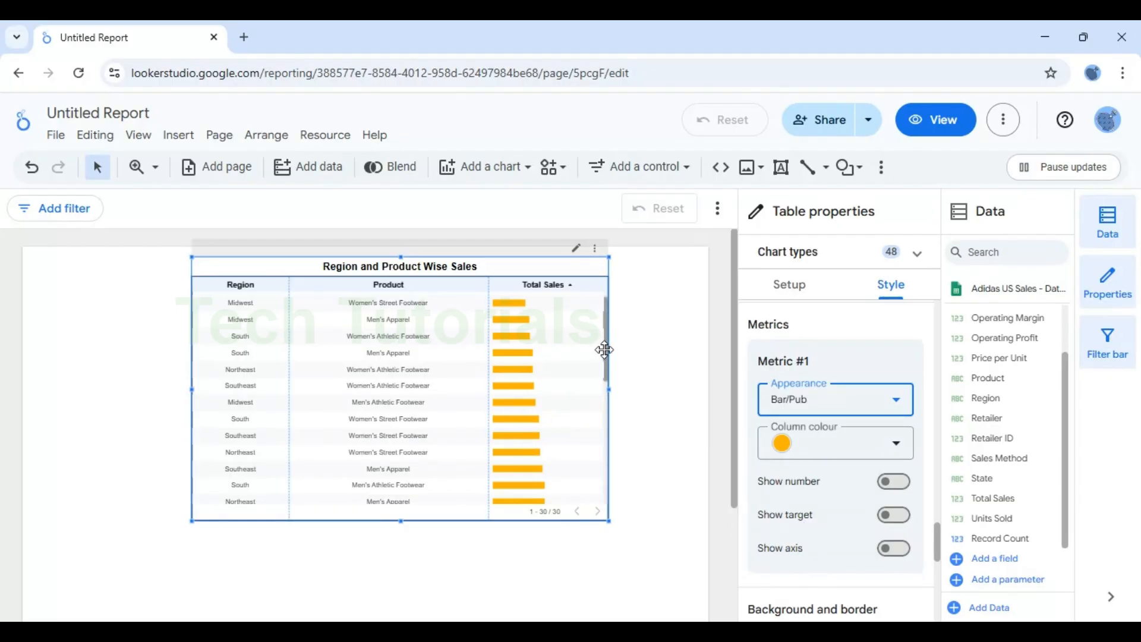
pyautogui.click(844, 397)
pyautogui.click(796, 444)
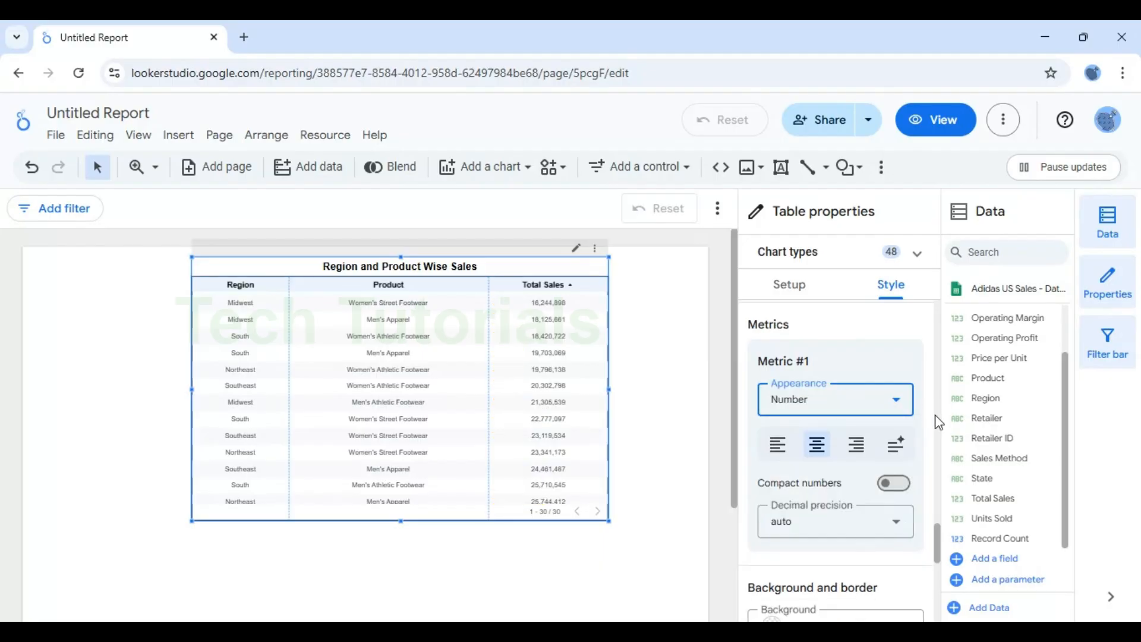
# Step: Turn on the summary row for the table in its setup properties
pyautogui.moveTo(940, 554); pyautogui.dragTo(946, 620)
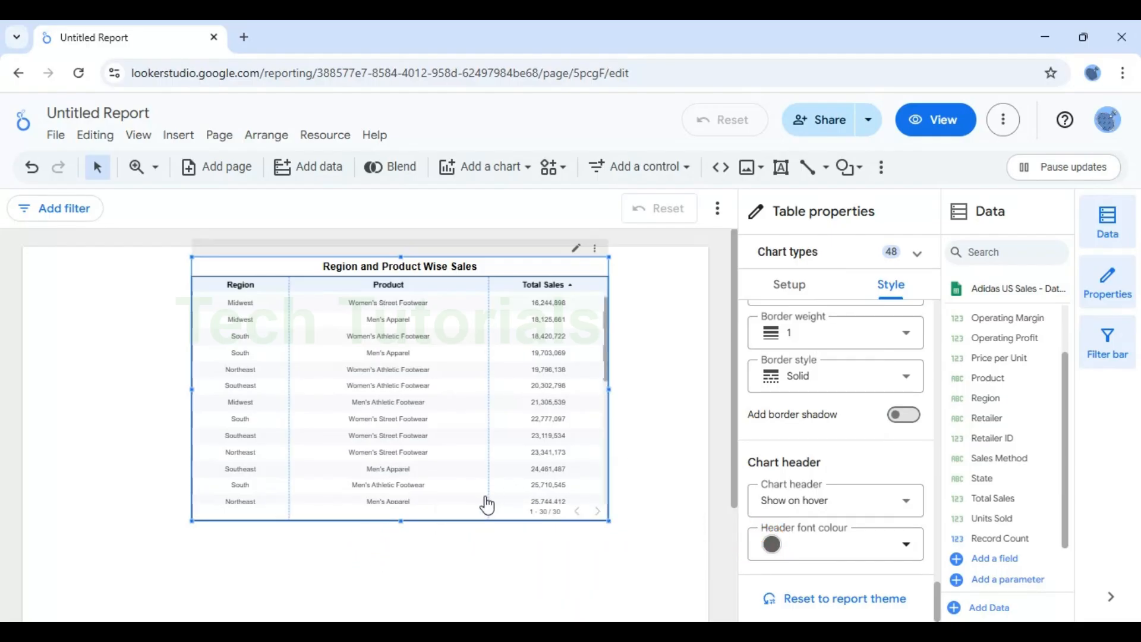
pyautogui.click(791, 289)
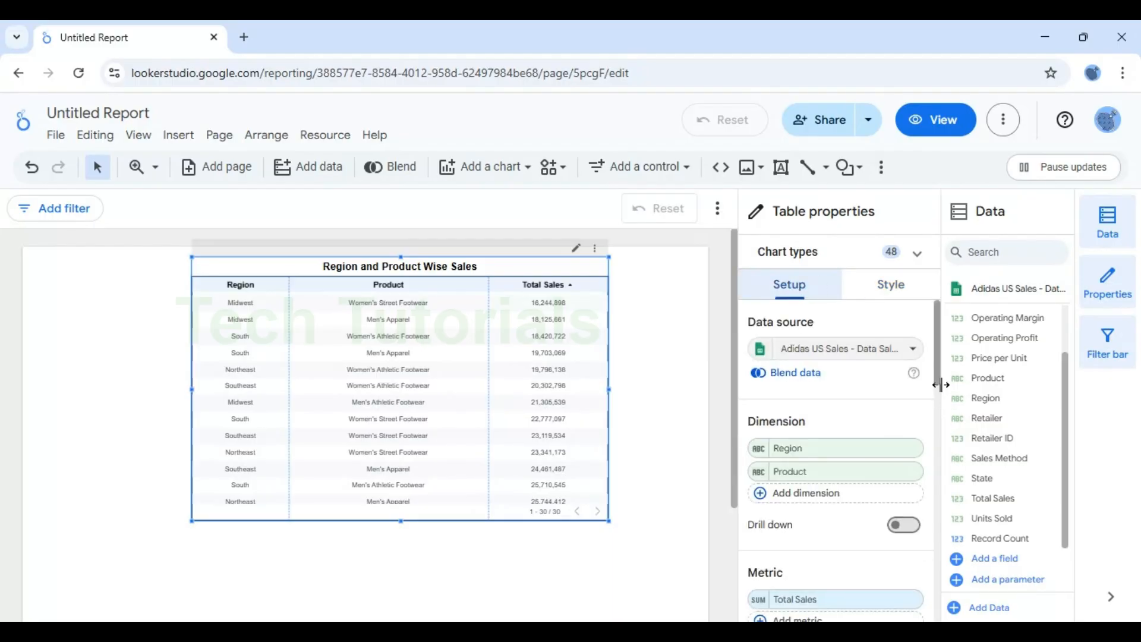
pyautogui.moveTo(939, 352); pyautogui.dragTo(937, 529)
pyautogui.click(896, 515)
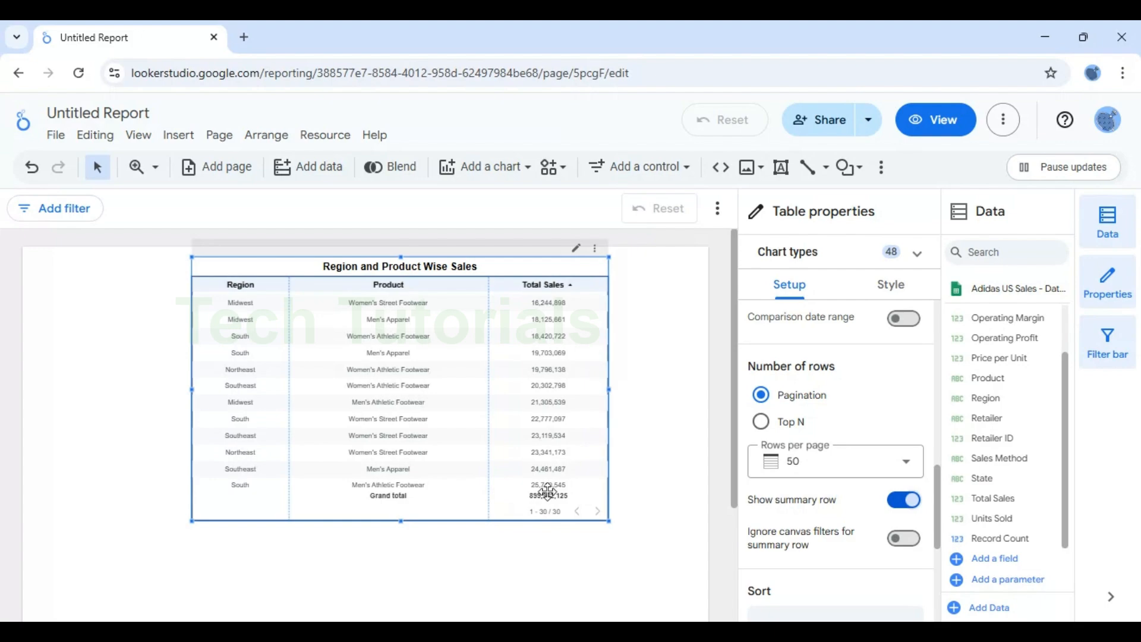
# Step: Set the table's rows per page to 10
pyautogui.click(828, 463)
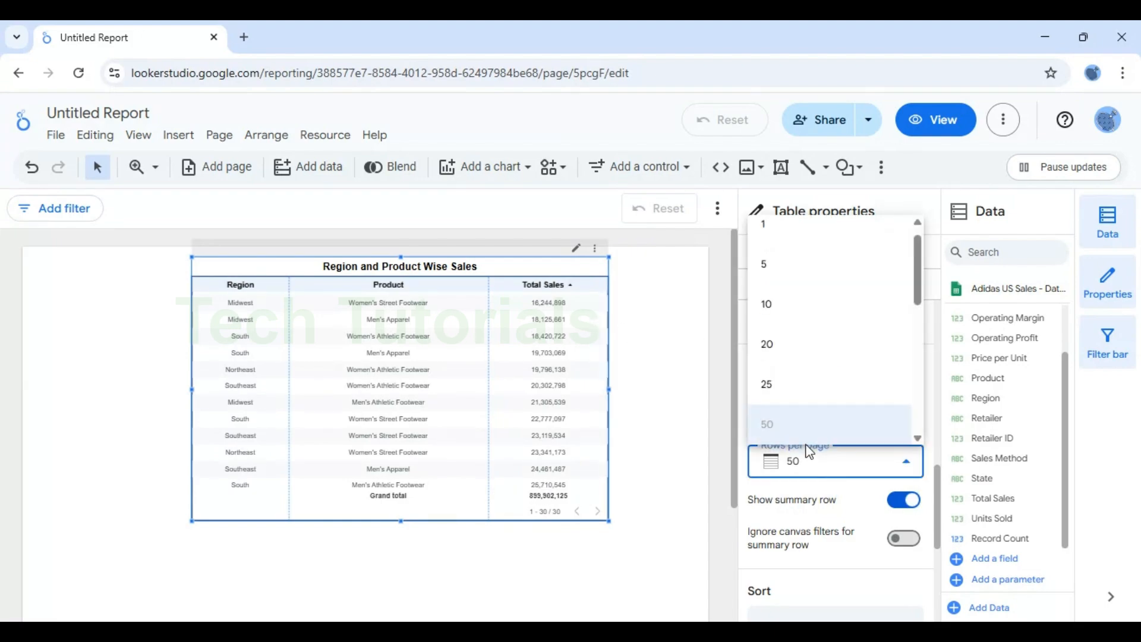
pyautogui.click(779, 317)
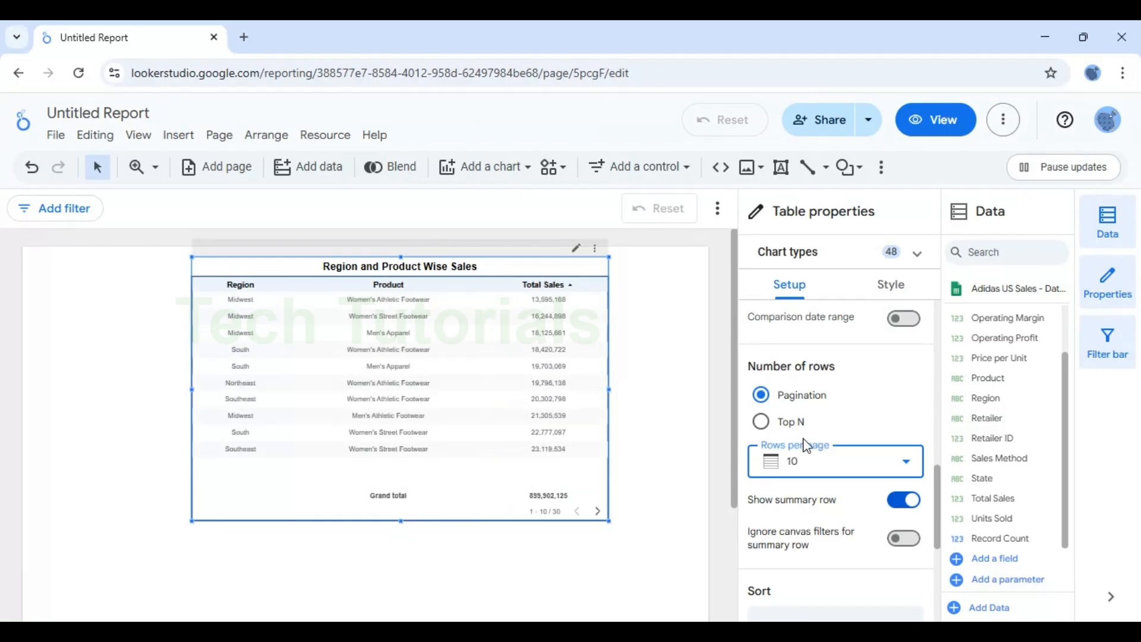
# Step: Switch the number of rows to Top N with 5 top rows
pyautogui.click(761, 422)
pyautogui.click(838, 463)
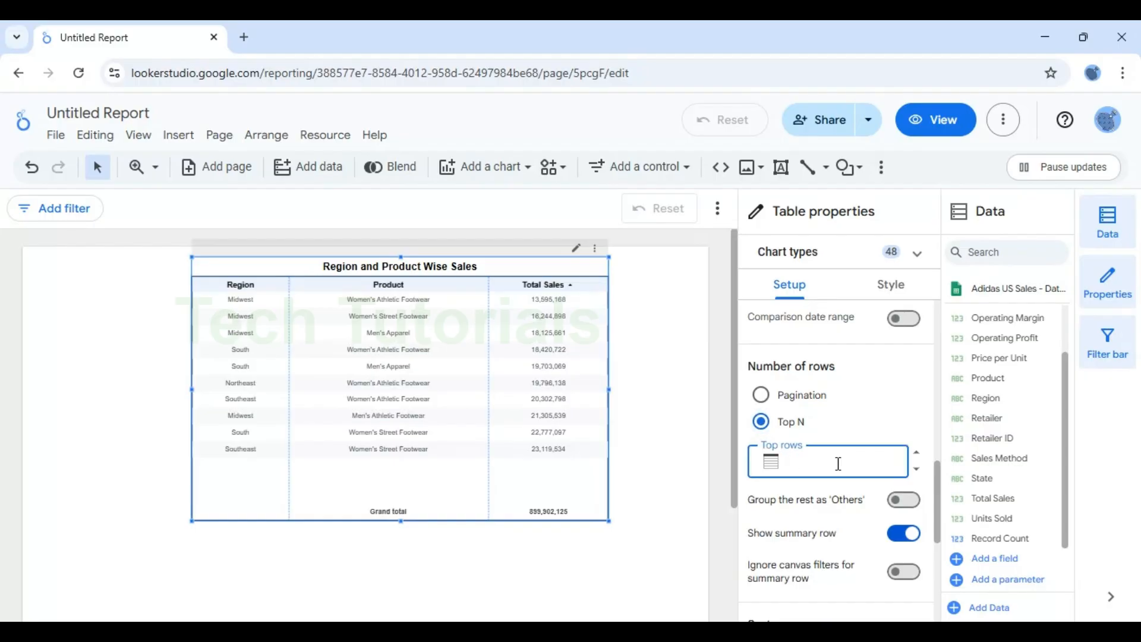
pyautogui.write('5')
pyautogui.click(902, 389)
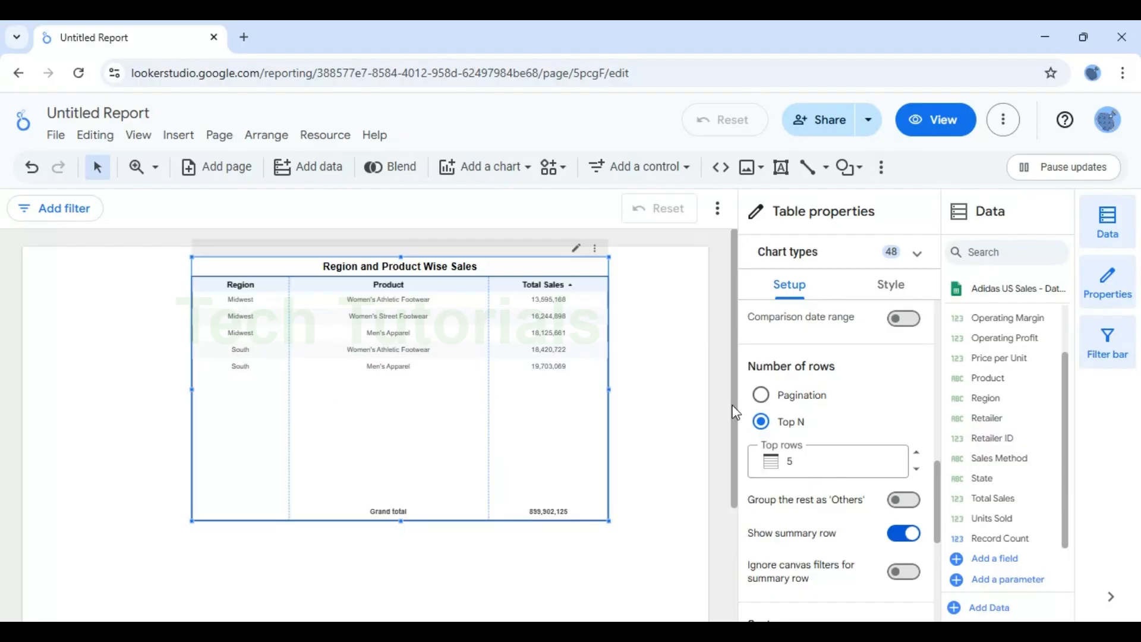
# Step: Group the remaining rows as 'Others' and set the top rows to 6
pyautogui.click(903, 499)
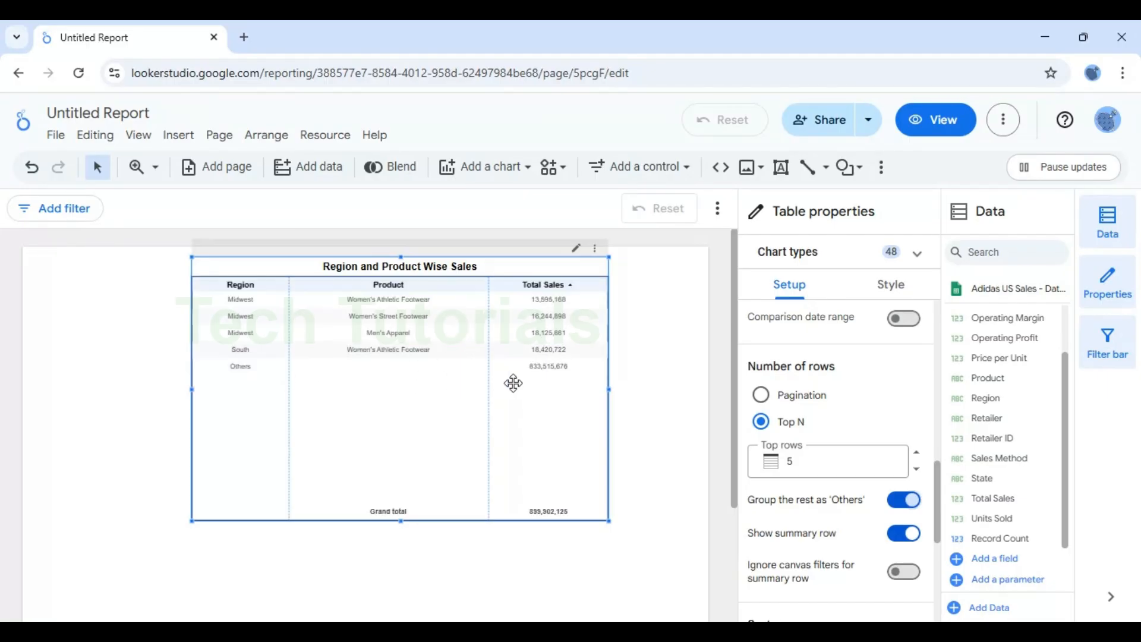
pyautogui.click(812, 455)
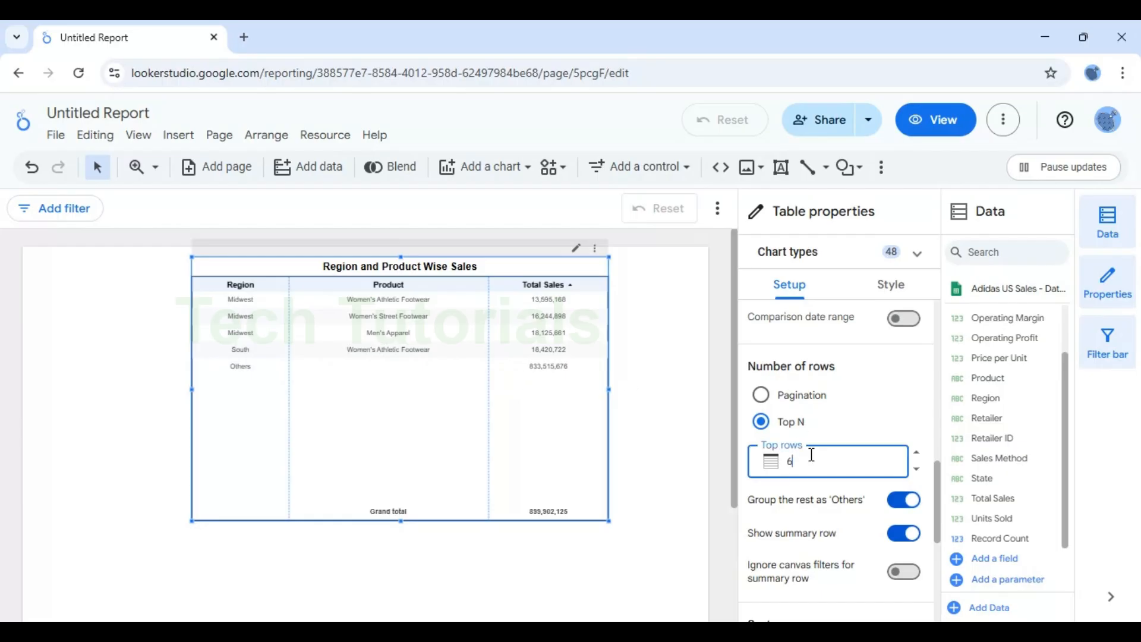
pyautogui.press('Return')
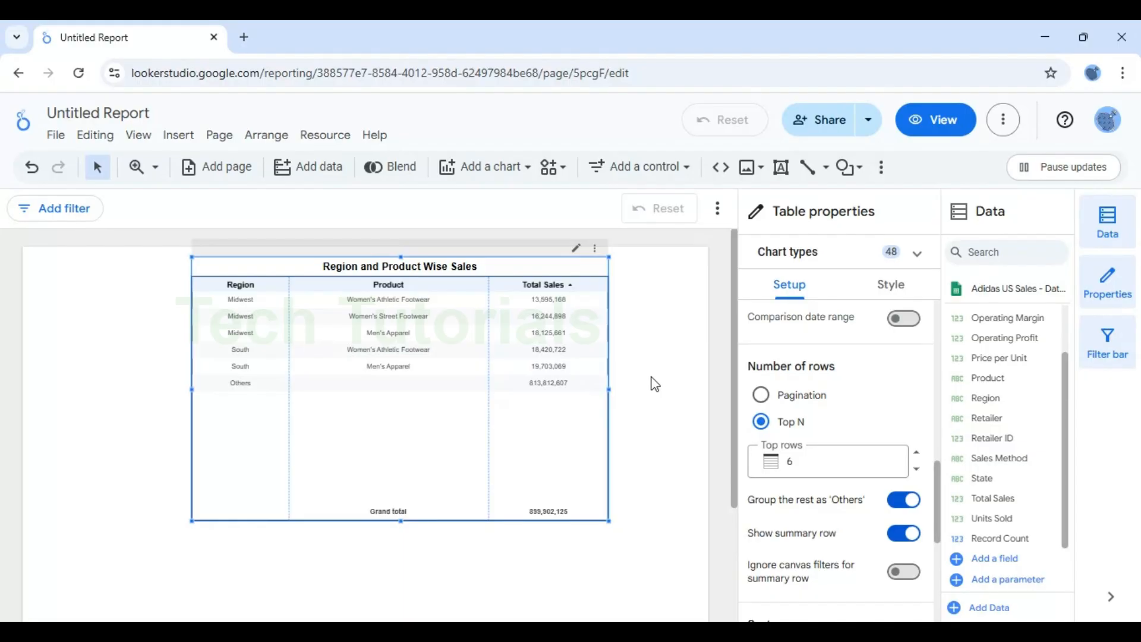
pyautogui.click(662, 348)
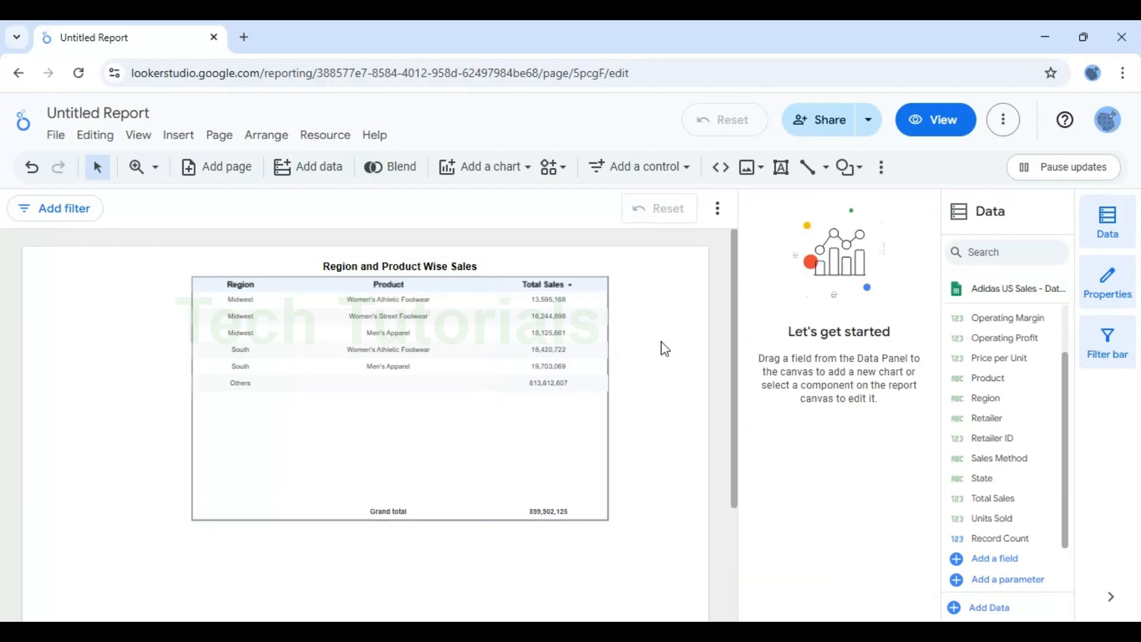